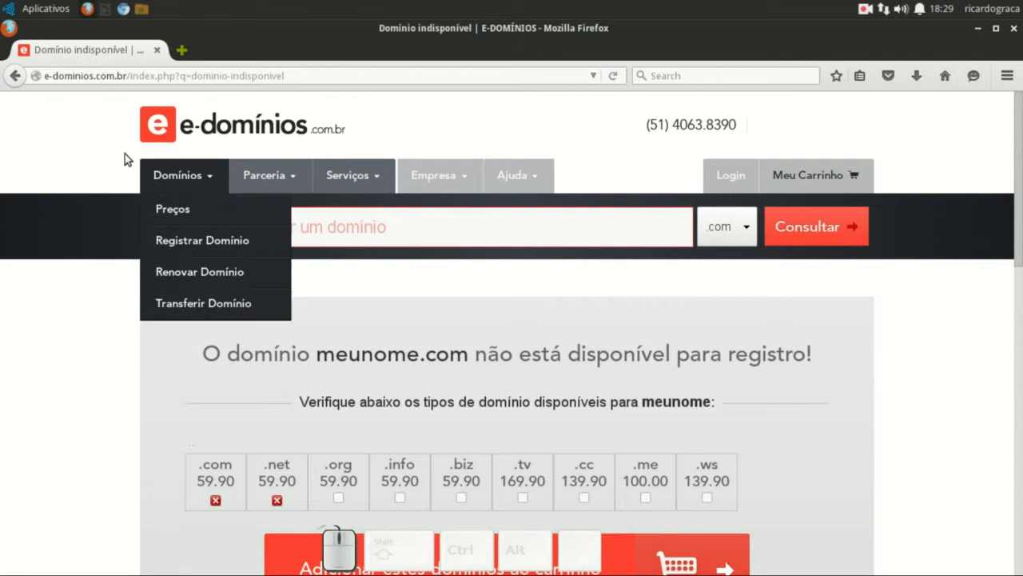
# - After seeing meunome.com is unavailable on e-domínios, open the Domínios services menu
pyautogui.click(200, 237)
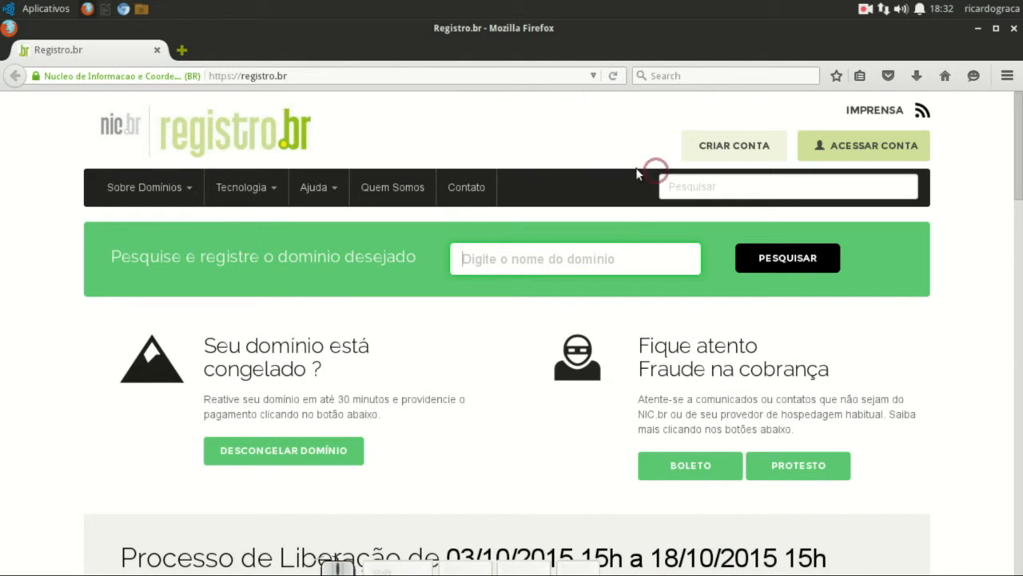
pyautogui.write('w')
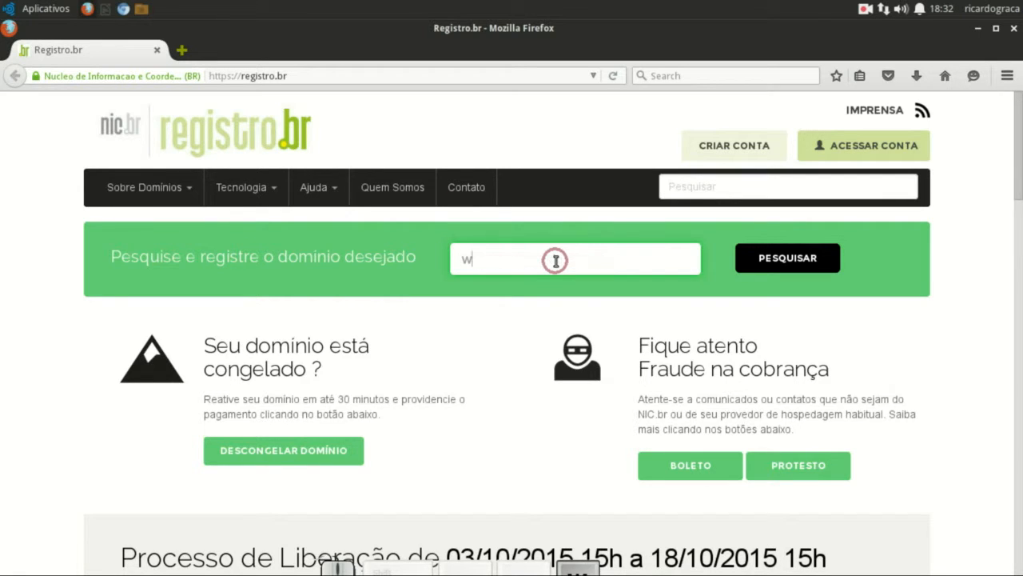
pyautogui.write('ww.meunome.com')
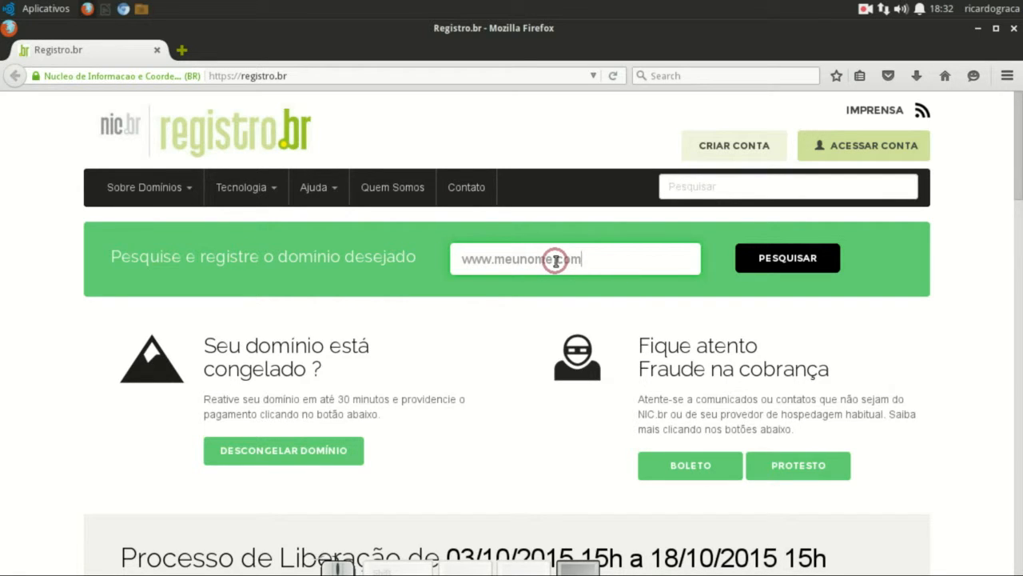
pyautogui.write('.br')
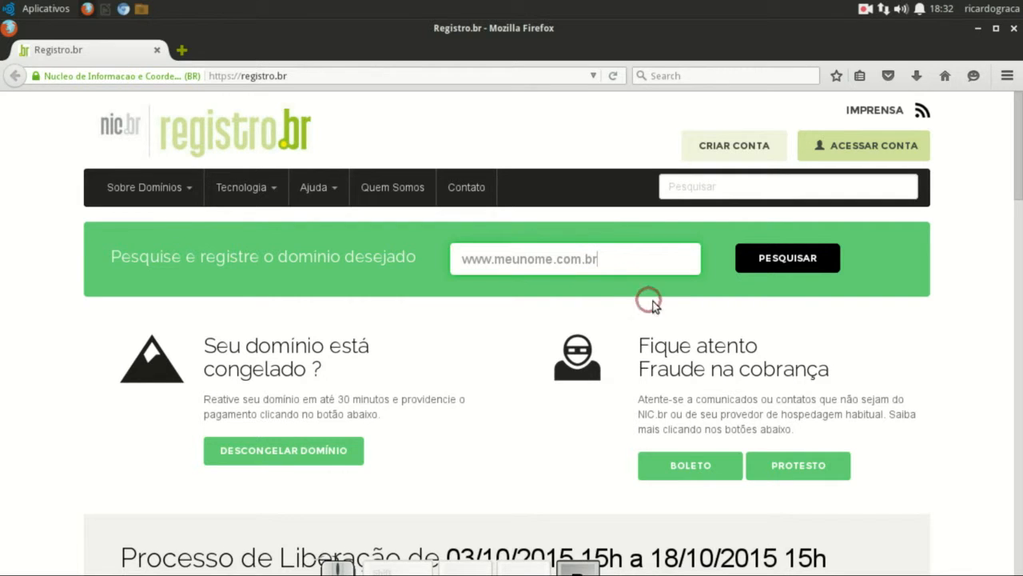
pyautogui.click(803, 266)
pyautogui.scroll(-3, 832, 419)
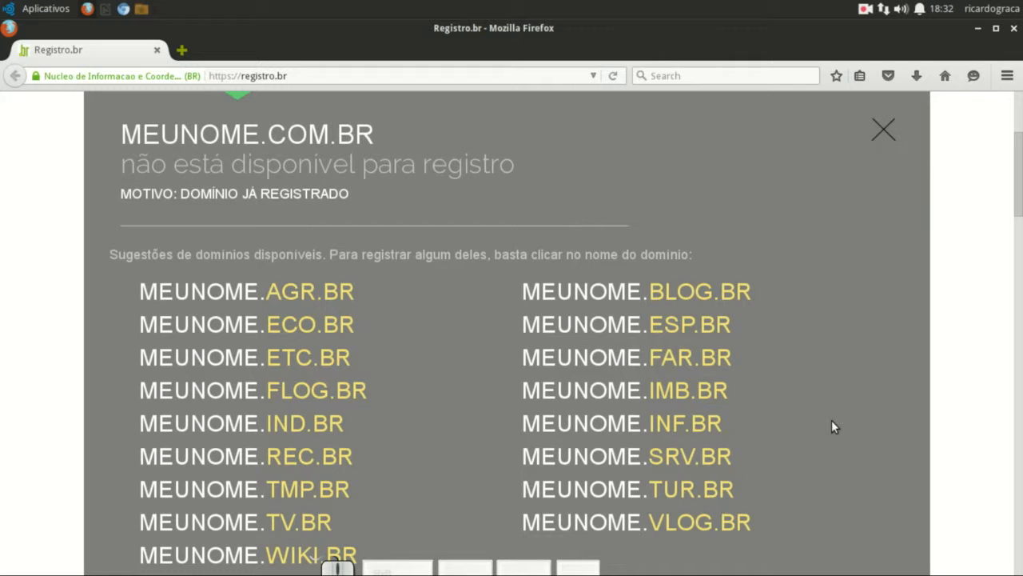
pyautogui.scroll(3, 832, 420)
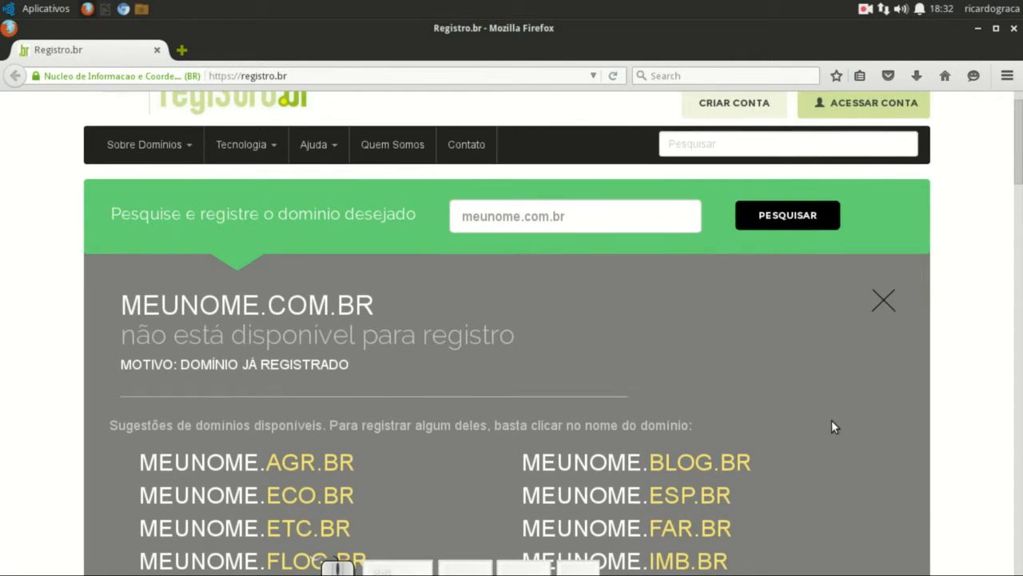
pyautogui.scroll(-1, 831, 420)
pyautogui.scroll(-6, 831, 420)
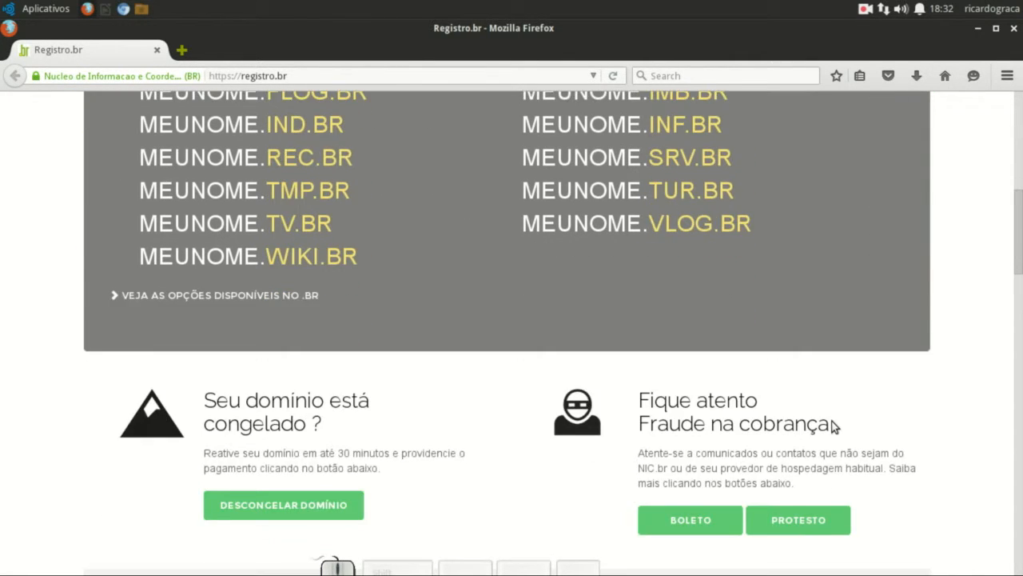
pyautogui.scroll(2, 831, 419)
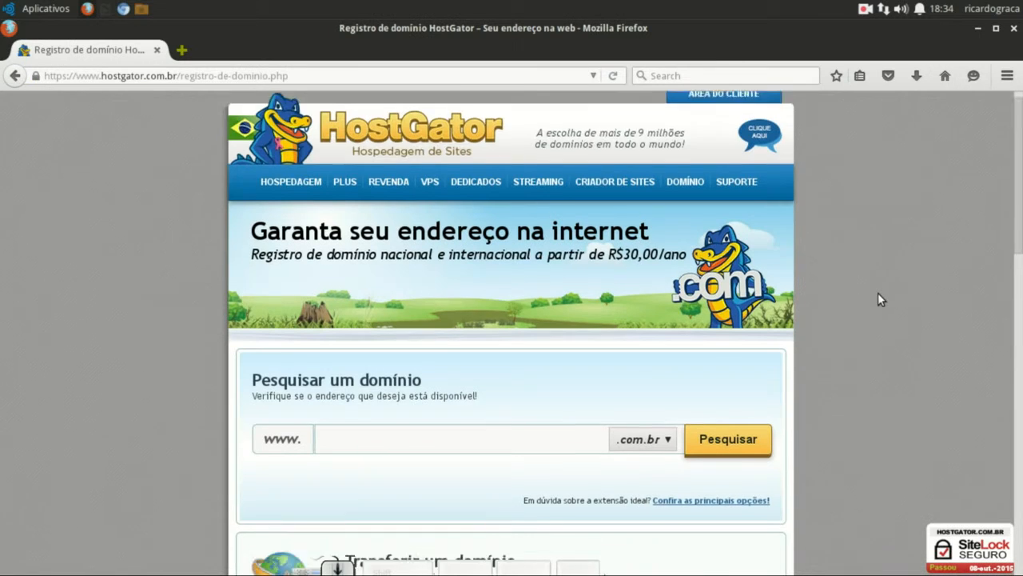
pyautogui.scroll(-2, 847, 300)
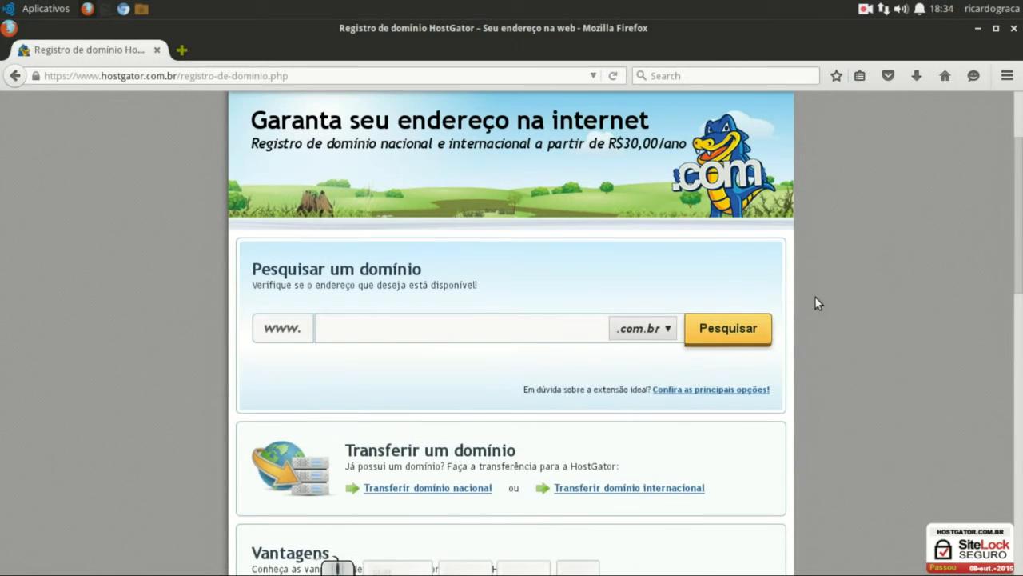
# - Search HostGator for the domain 'meu' with the .com.br extension kept
pyautogui.click(670, 329)
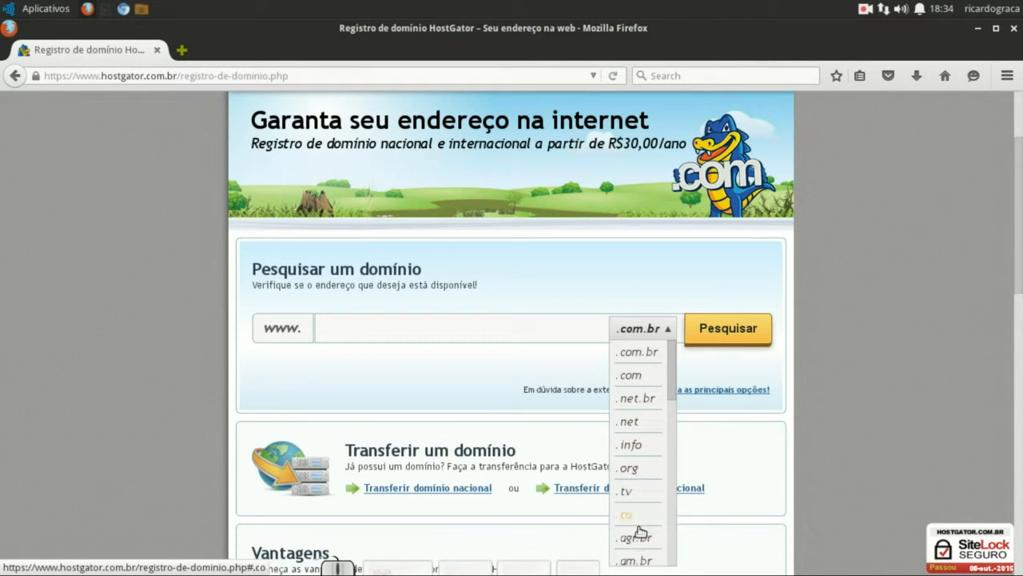
pyautogui.click(644, 289)
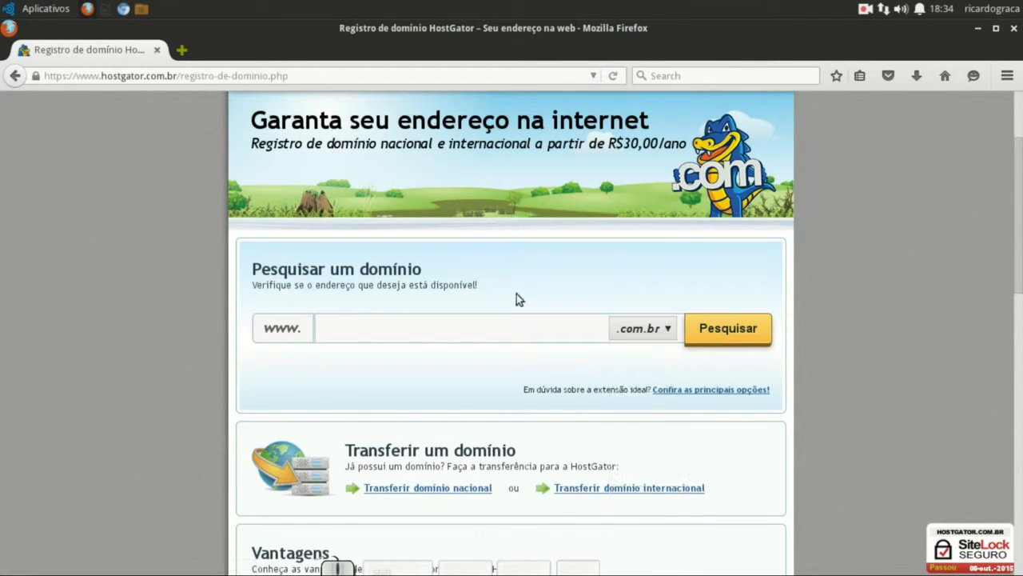
pyautogui.click(408, 320)
pyautogui.write('meunome')
pyautogui.click(710, 334)
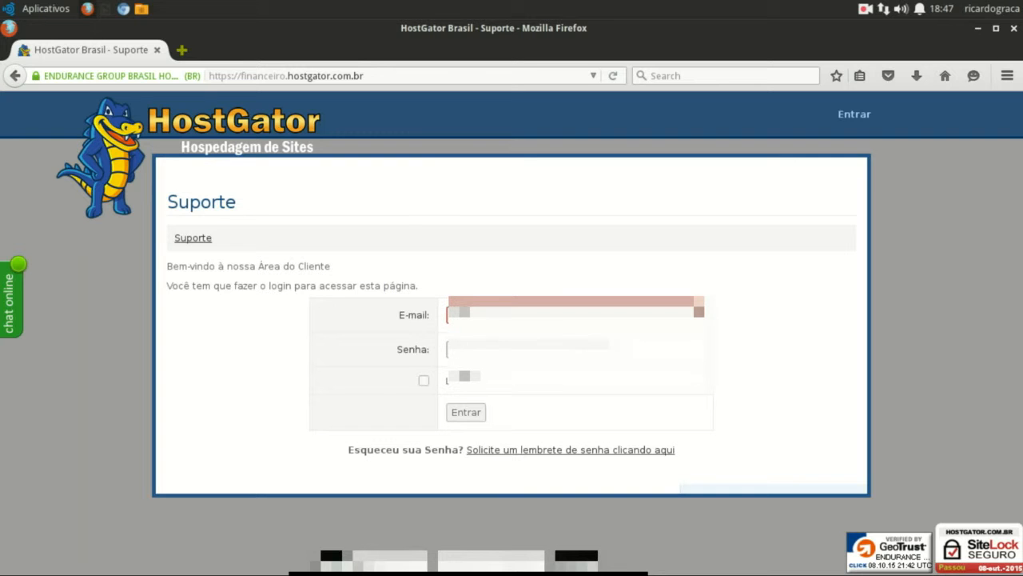
# - Log into the HostGator customer area with the account e-mail and password
pyautogui.write('@gma')
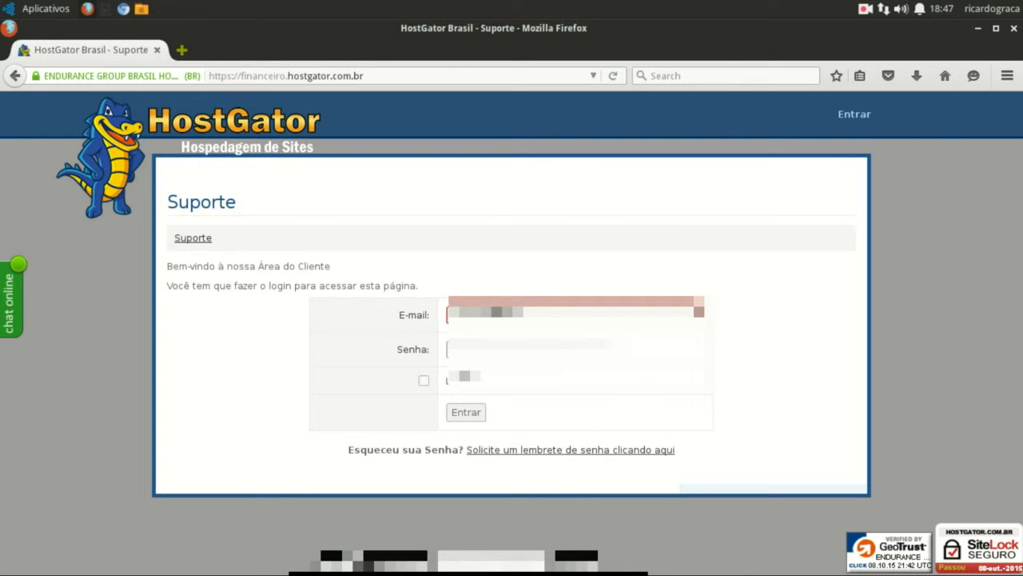
pyautogui.write('om')
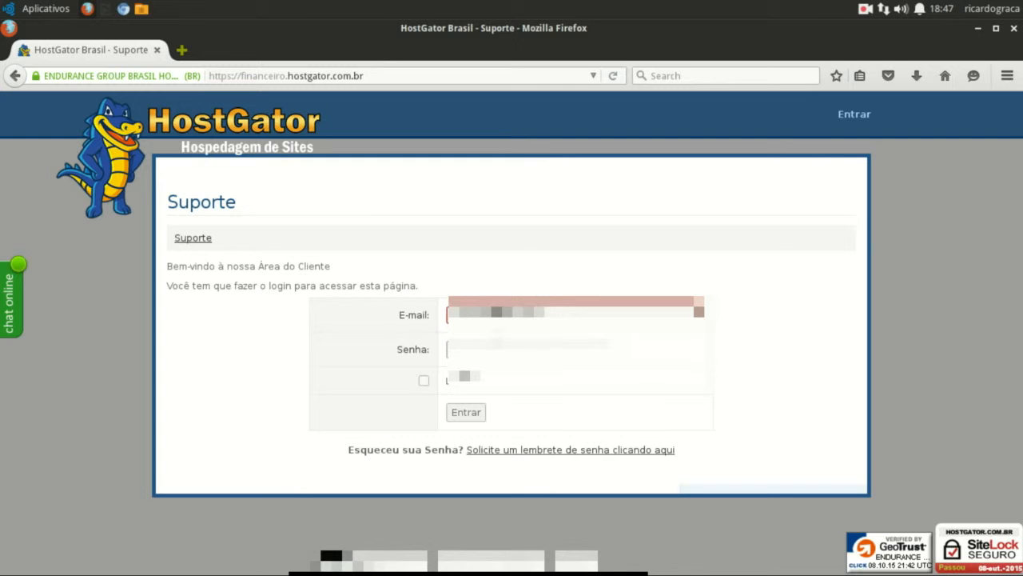
pyautogui.click(497, 347)
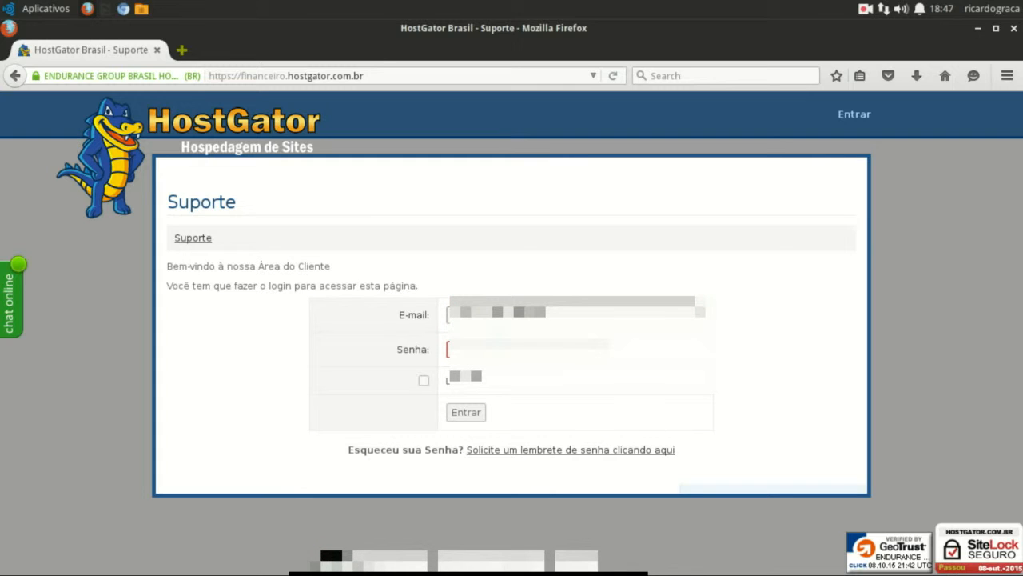
pyautogui.write('•••')
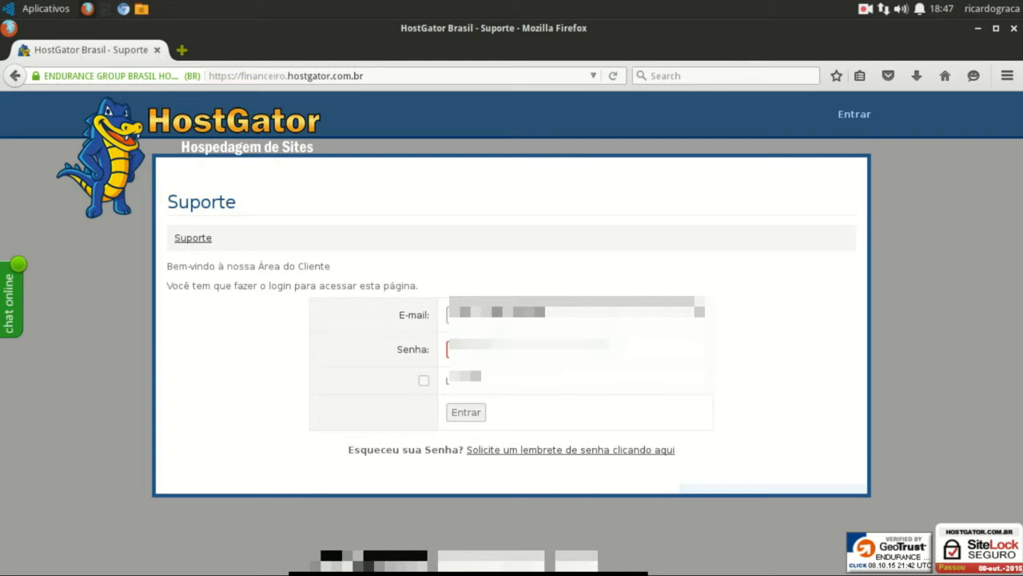
pyautogui.press('Return')
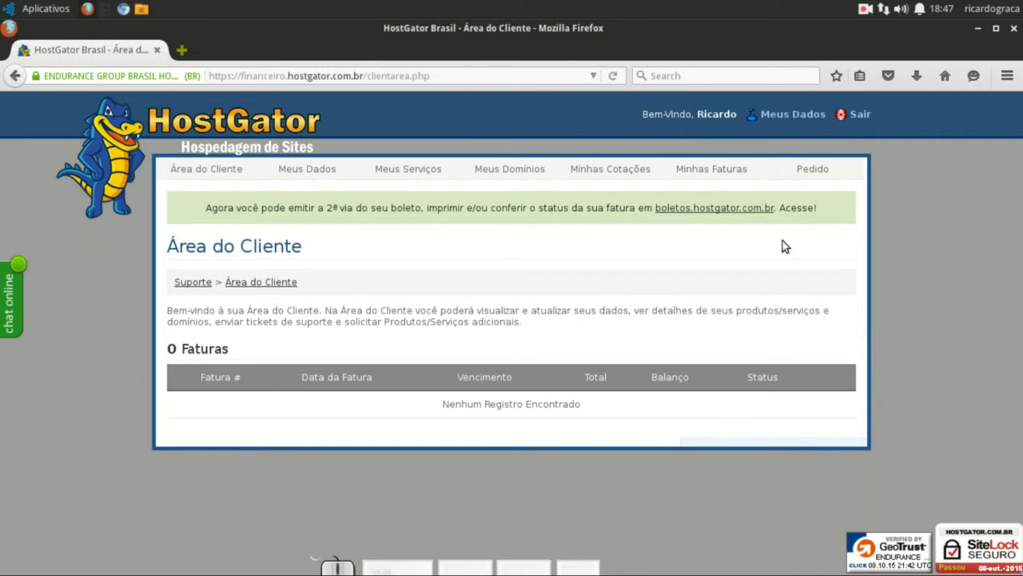
# - Open Meus Domínios and scroll through the rizomatico.org domain details
pyautogui.click(520, 172)
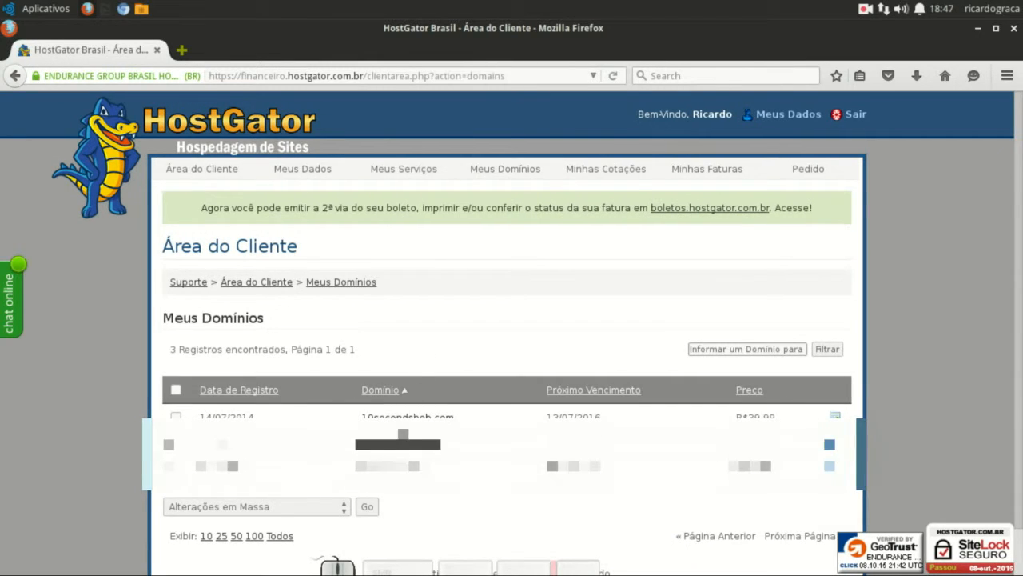
pyautogui.click(834, 458)
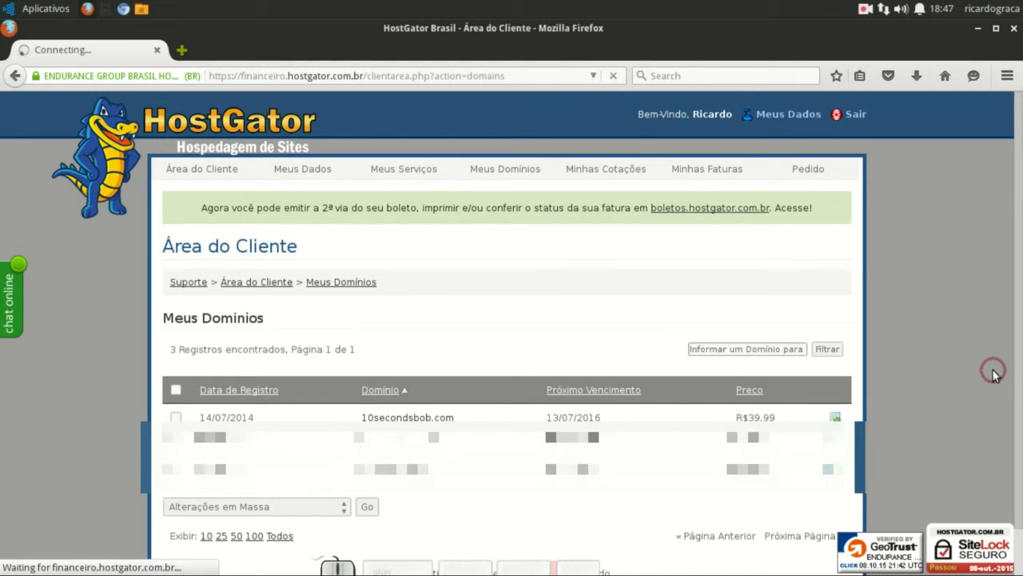
pyautogui.scroll(-4, 994, 374)
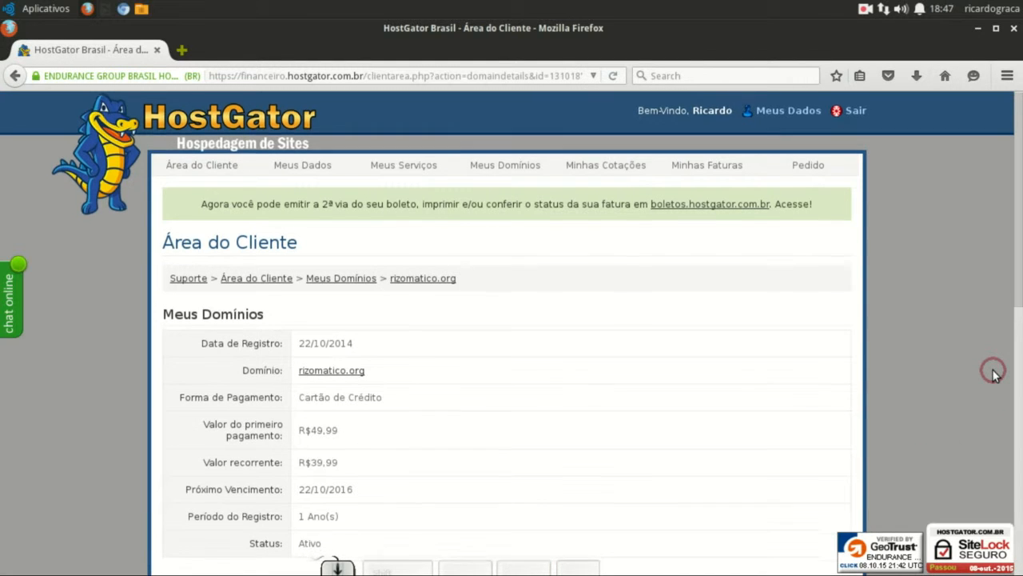
pyautogui.scroll(-2, 994, 374)
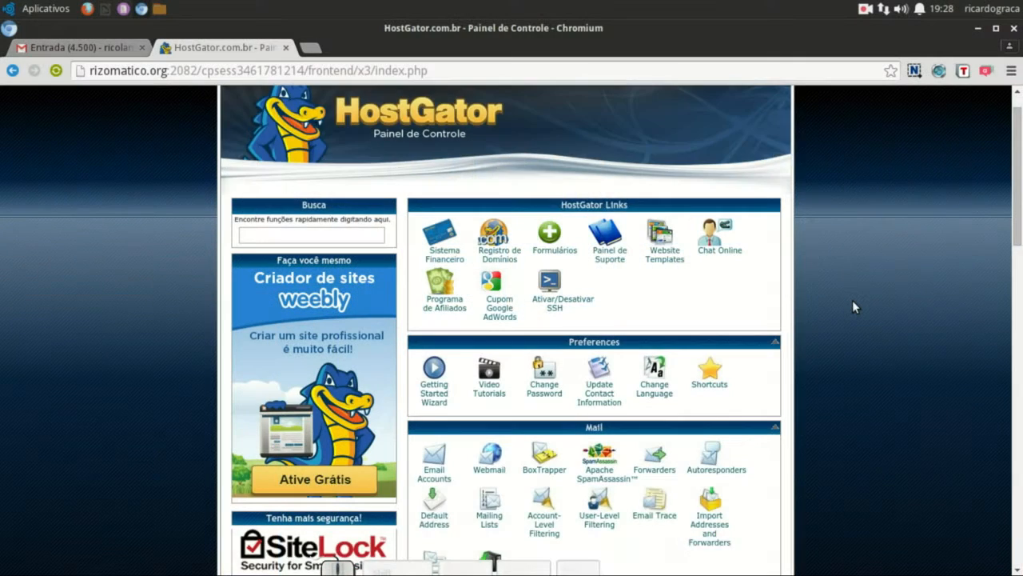
# - Scroll down to the cPanel Databases section and open MySQL Databases
pyautogui.scroll(-2, 852, 304)
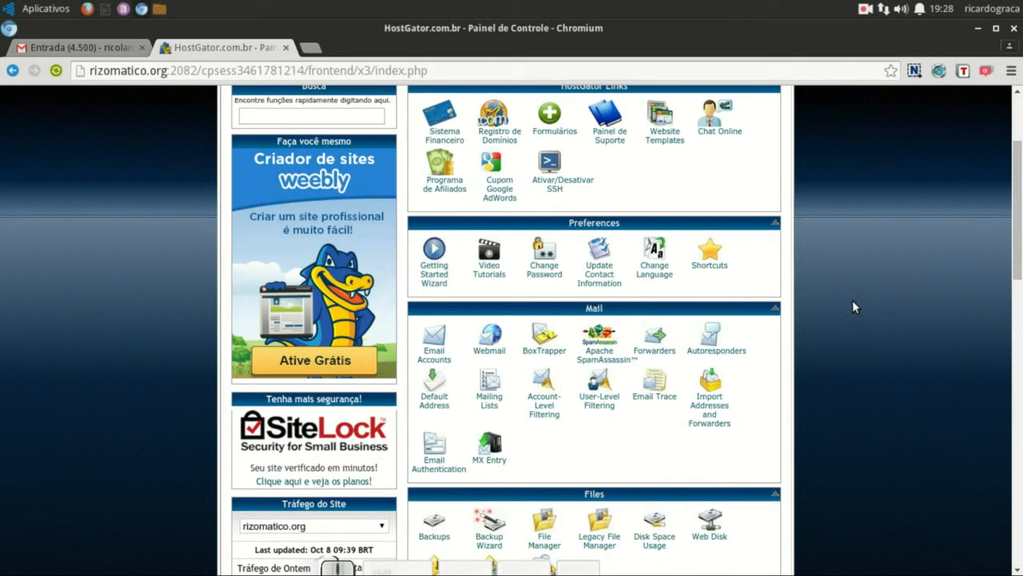
pyautogui.scroll(-3, 852, 307)
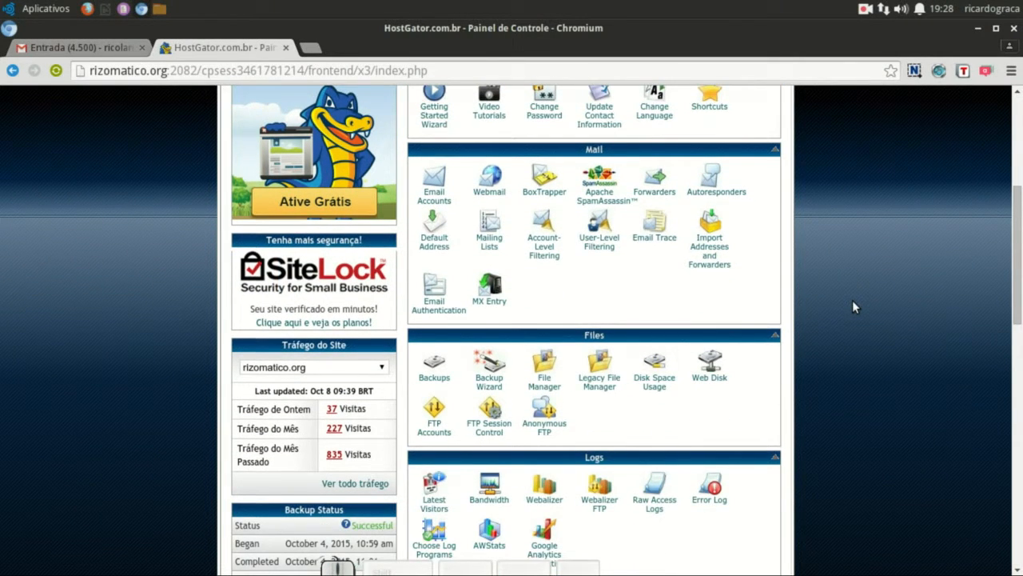
pyautogui.scroll(-5, 852, 304)
pyautogui.scroll(-3, 852, 300)
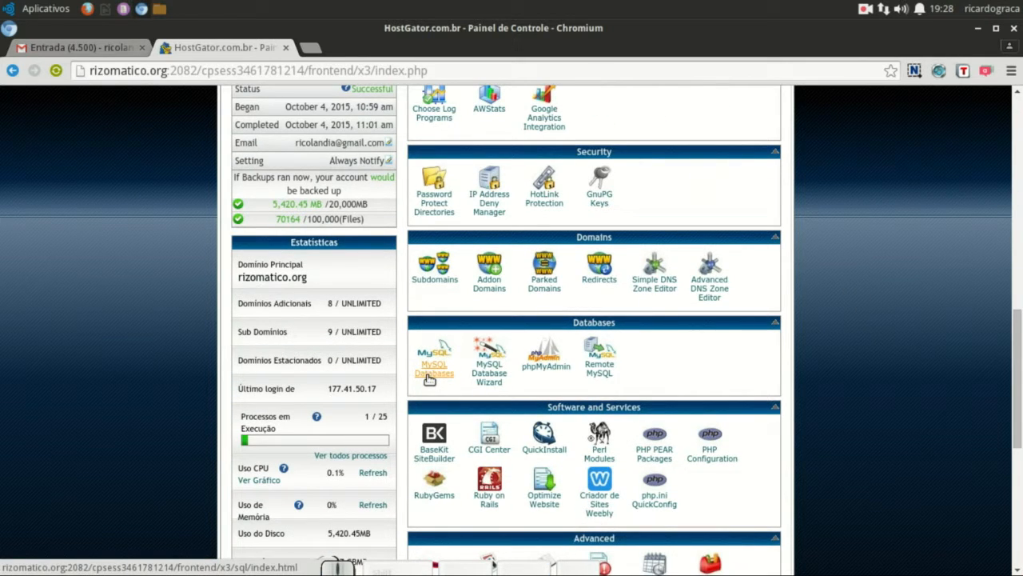
pyautogui.click(429, 379)
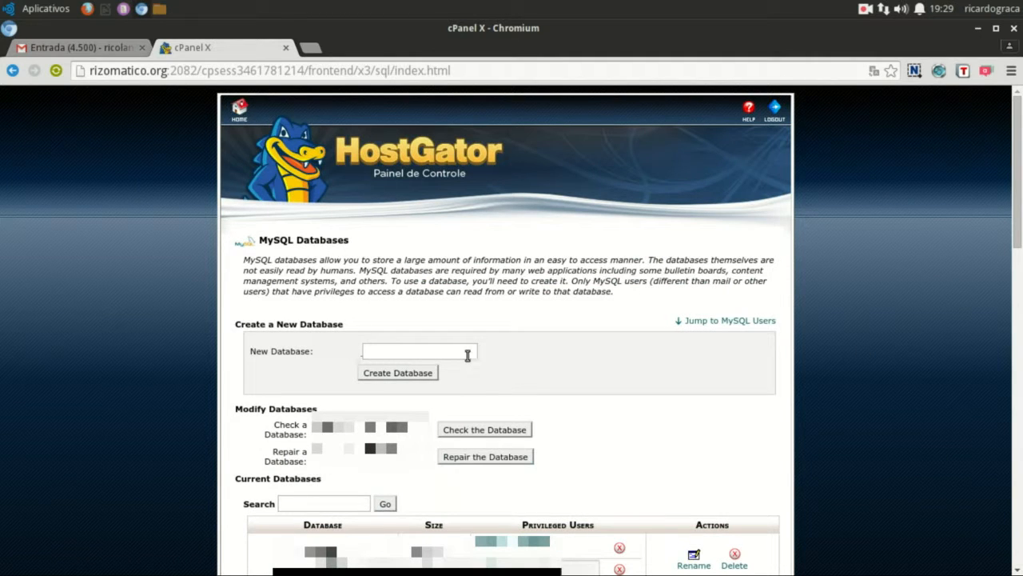
# - Enter 'teste' as the new database name and scroll down to the Add a New User form
pyautogui.click(467, 355)
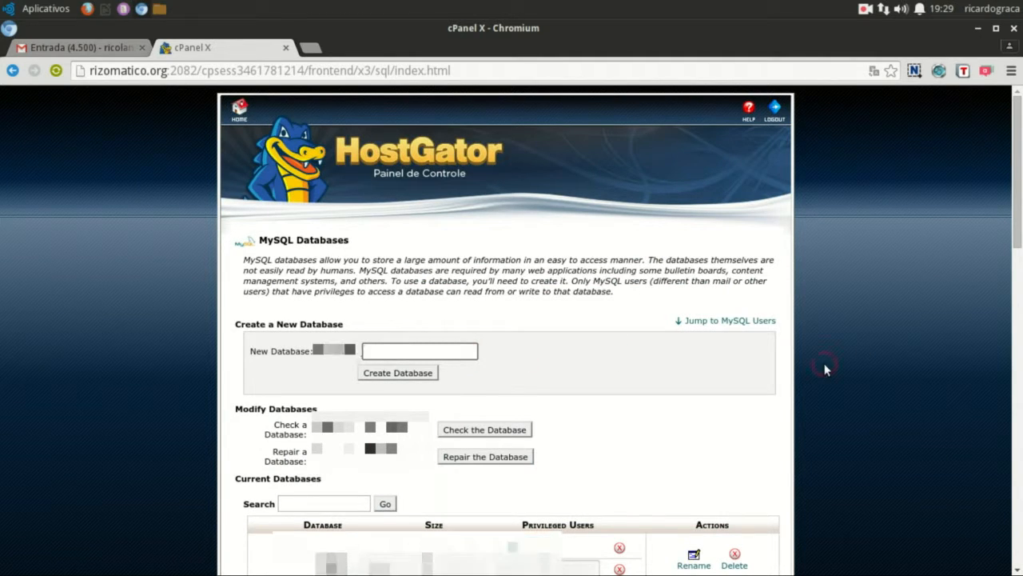
pyautogui.write('teste')
pyautogui.scroll(-4, 793, 335)
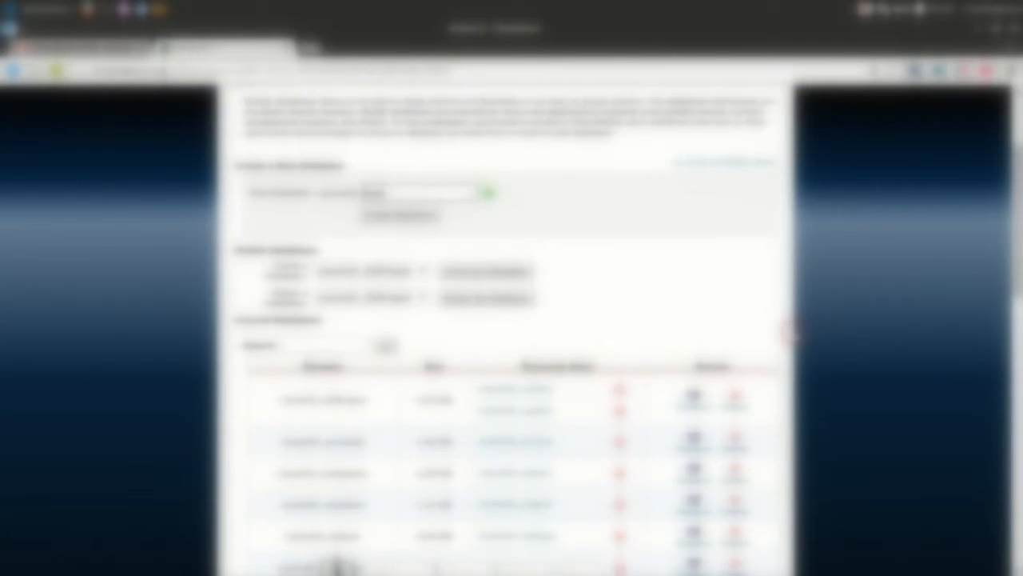
pyautogui.scroll(-12, 791, 332)
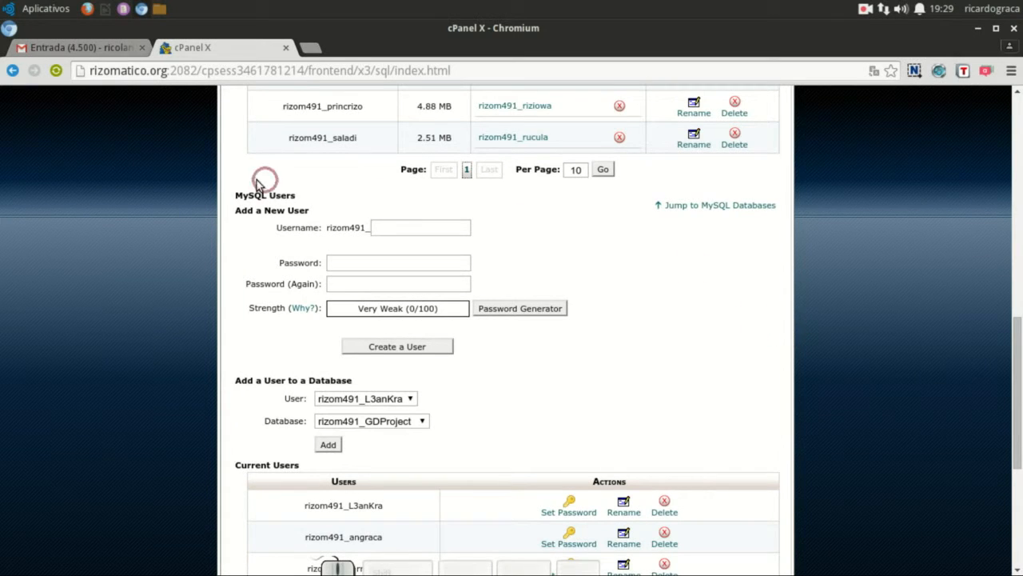
# - Enter username admtest and the user's password in both Password fields
pyautogui.click(419, 226)
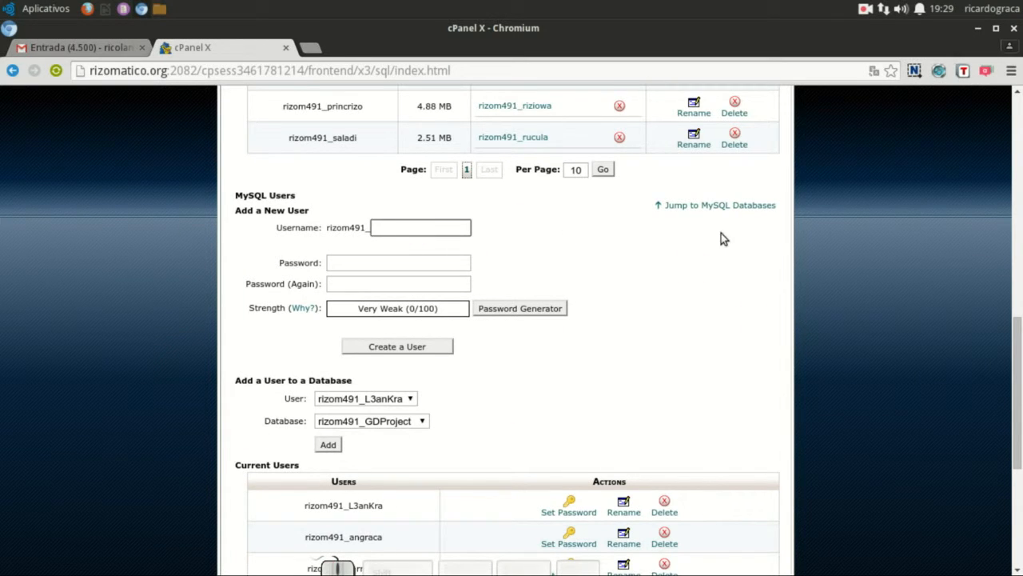
pyautogui.write('adm')
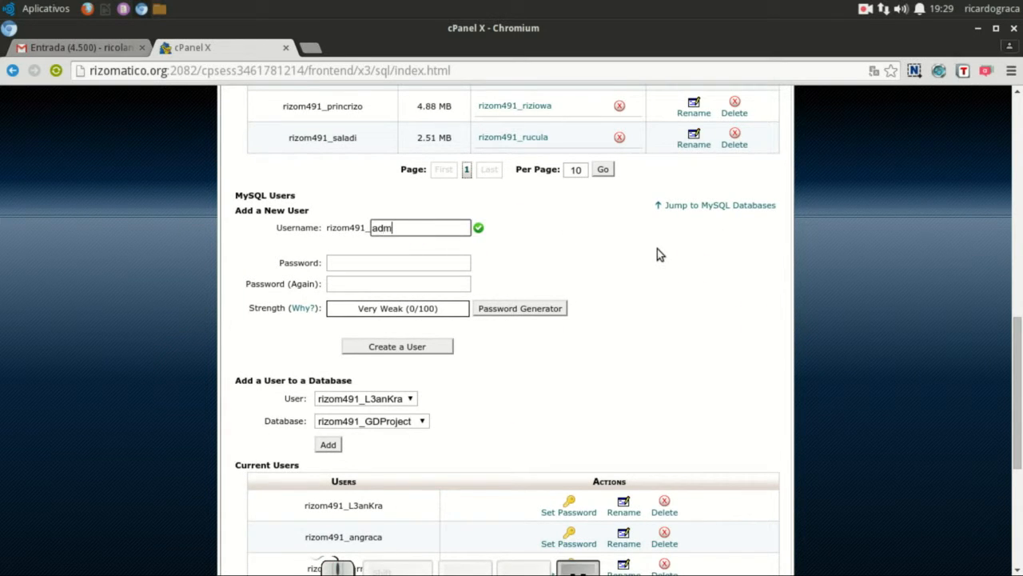
pyautogui.write('test')
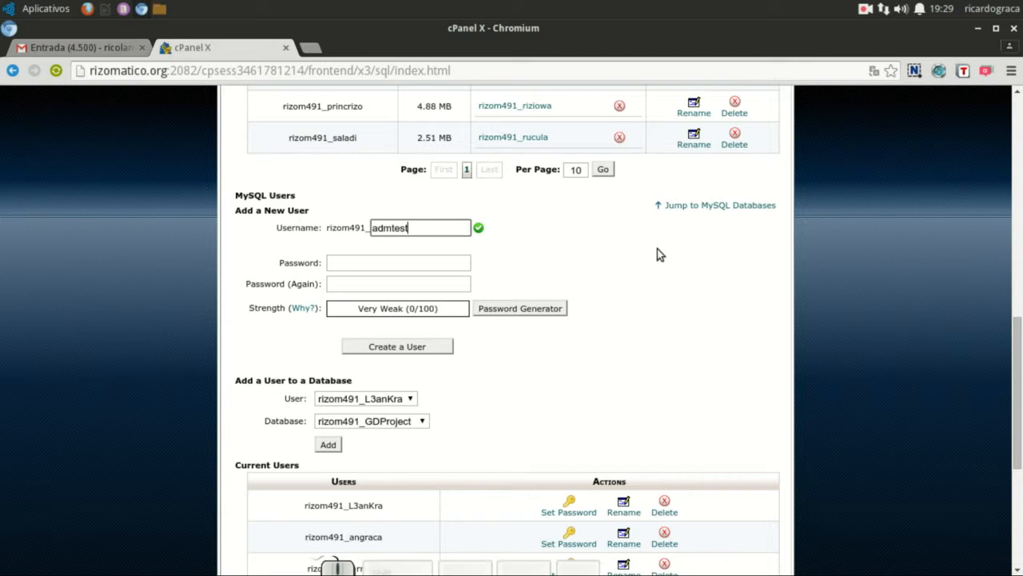
pyautogui.click(450, 263)
pyautogui.write('ad')
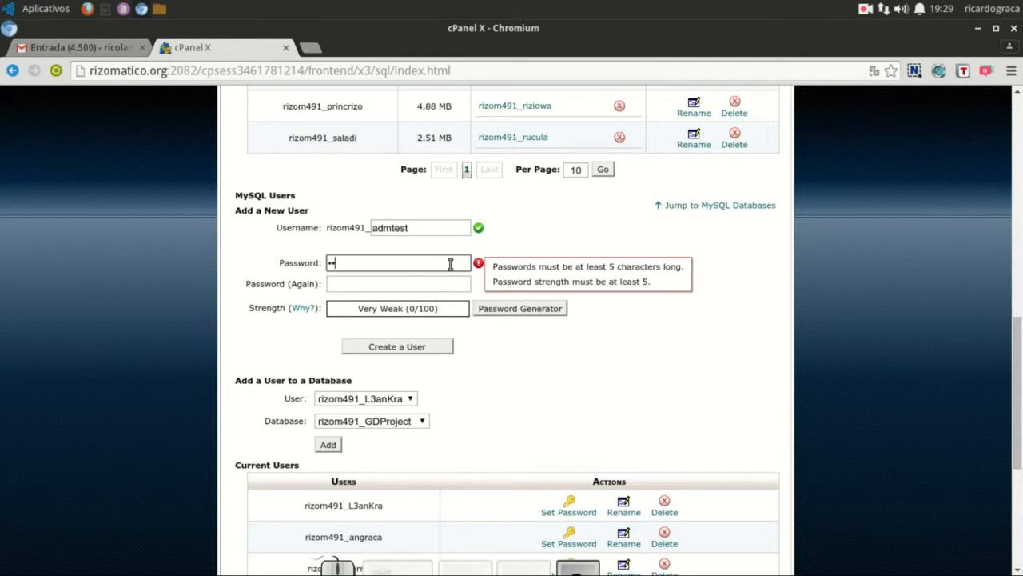
pyautogui.write('3456')
pyautogui.click(431, 284)
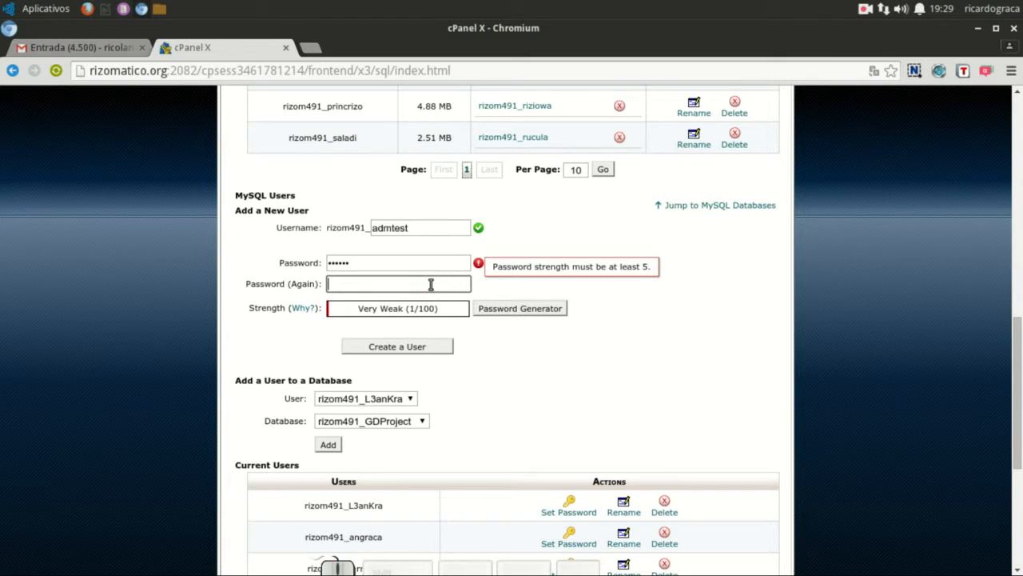
pyautogui.write('123456')
pyautogui.click(434, 265)
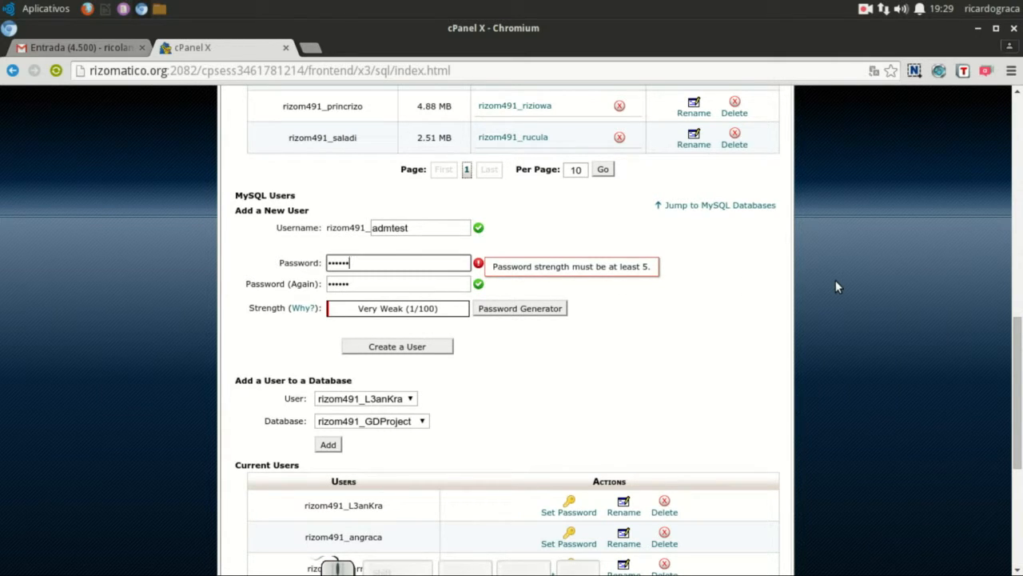
pyautogui.scroll(-1, 835, 285)
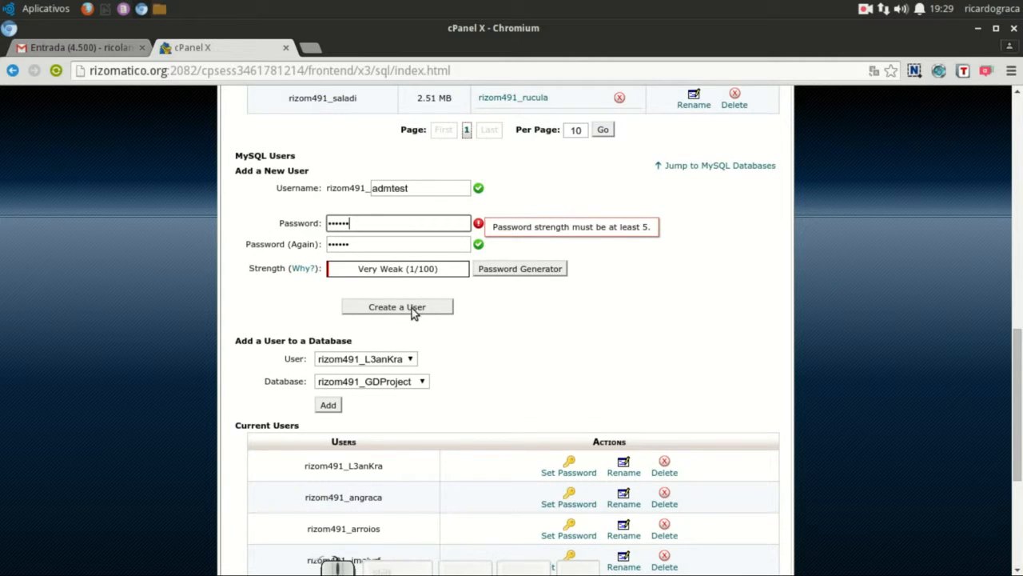
pyautogui.scroll(-5, 412, 307)
pyautogui.scroll(4, 412, 308)
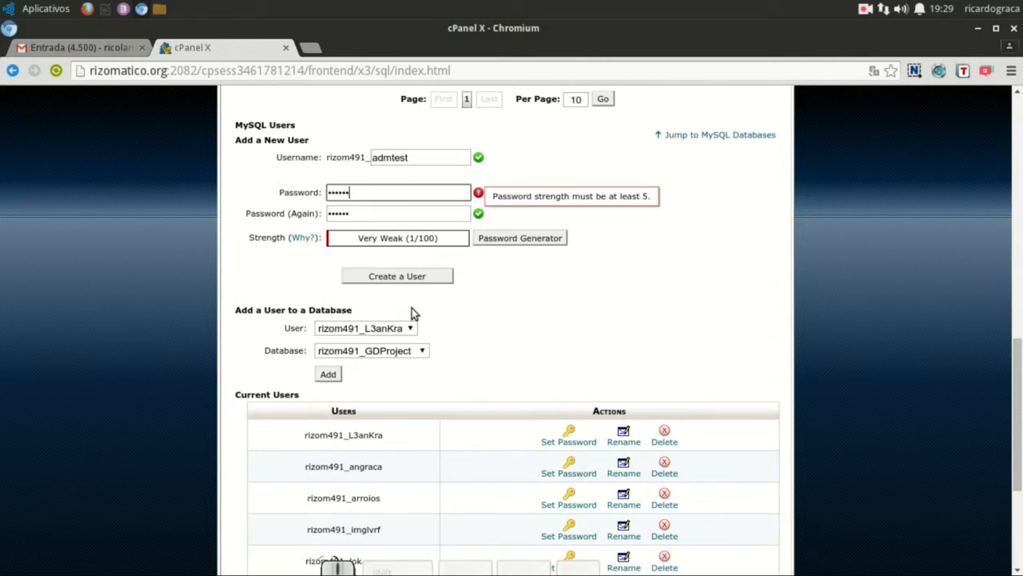
pyautogui.scroll(2, 412, 308)
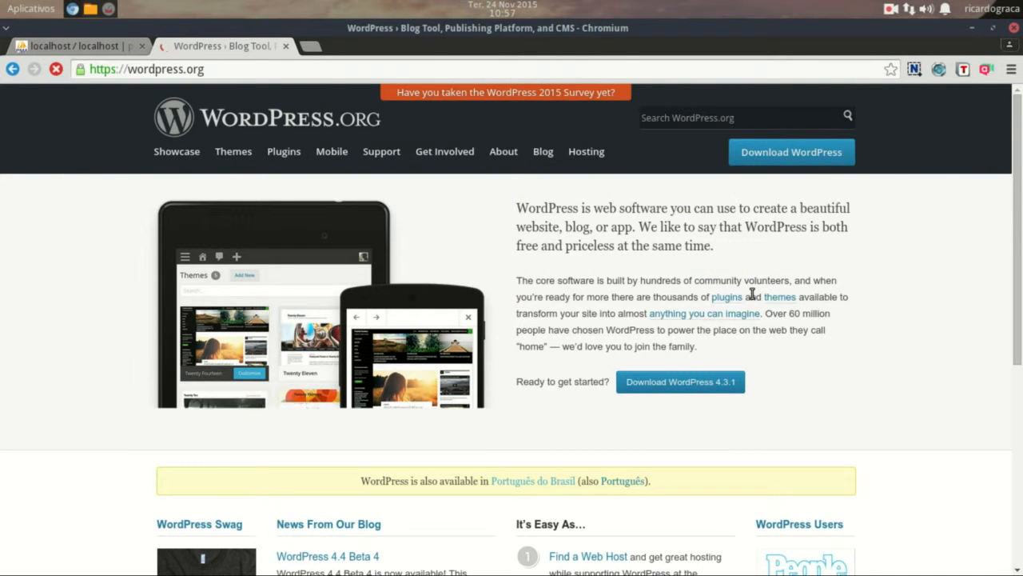
# - Download the WordPress zip from the Português do Brasil WordPress site
pyautogui.click(540, 482)
pyautogui.moveTo(1018, 148); pyautogui.dragTo(1018, 200)
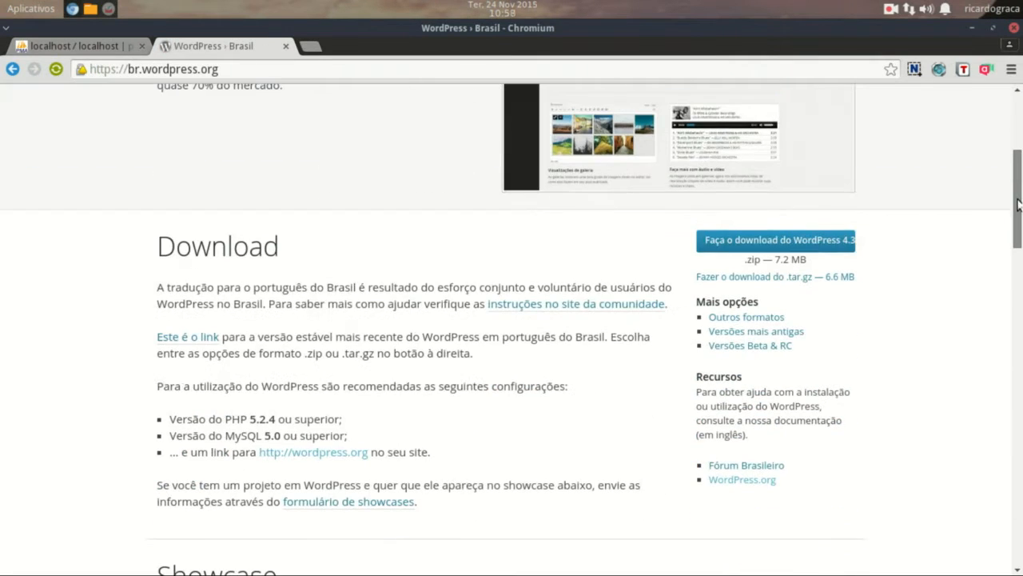
pyautogui.click(778, 240)
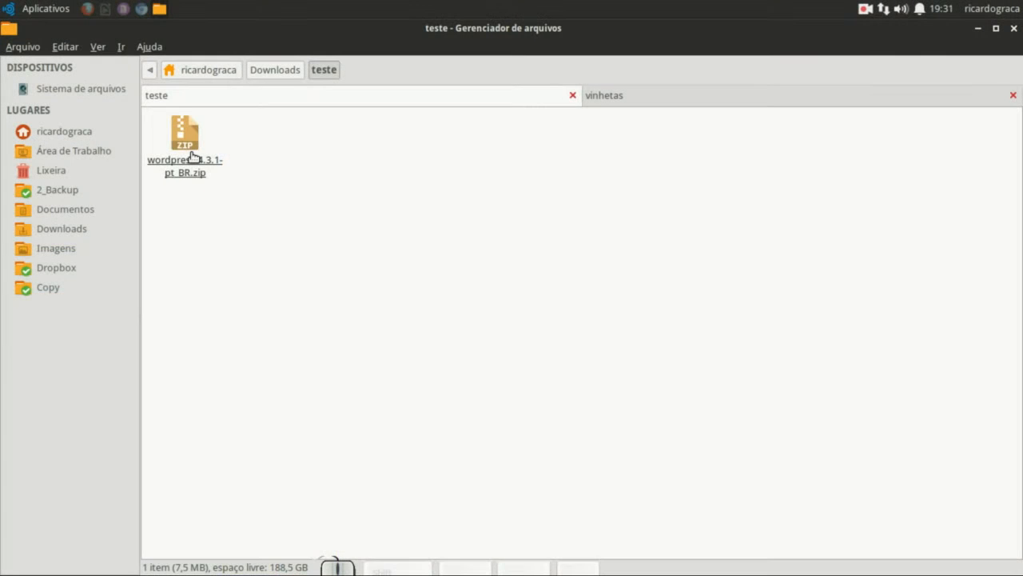
# - Extract the WordPress zip here and open the resulting wordpress folder
pyautogui.click(191, 157)
pyautogui.rightClick(192, 156)
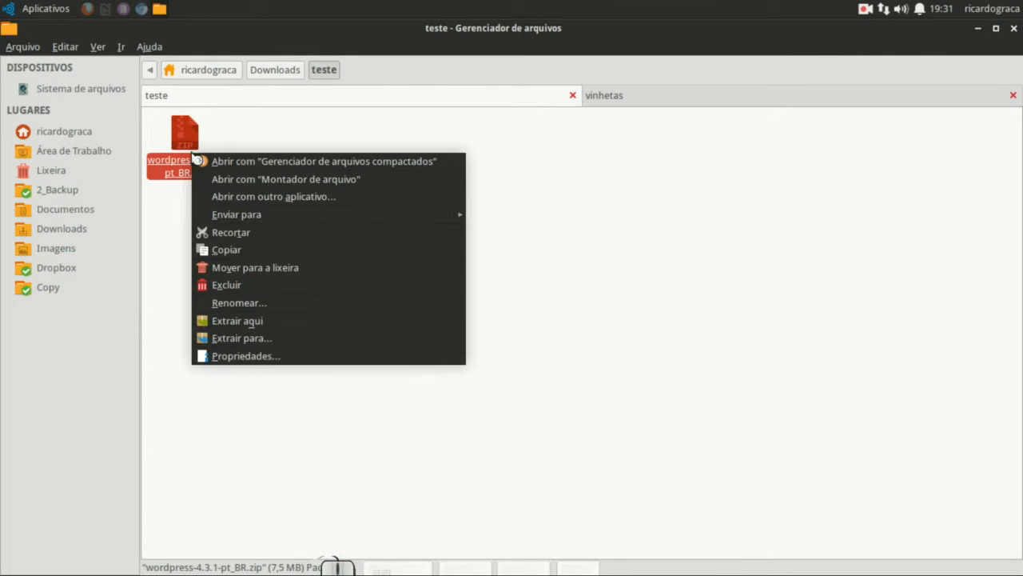
pyautogui.click(263, 326)
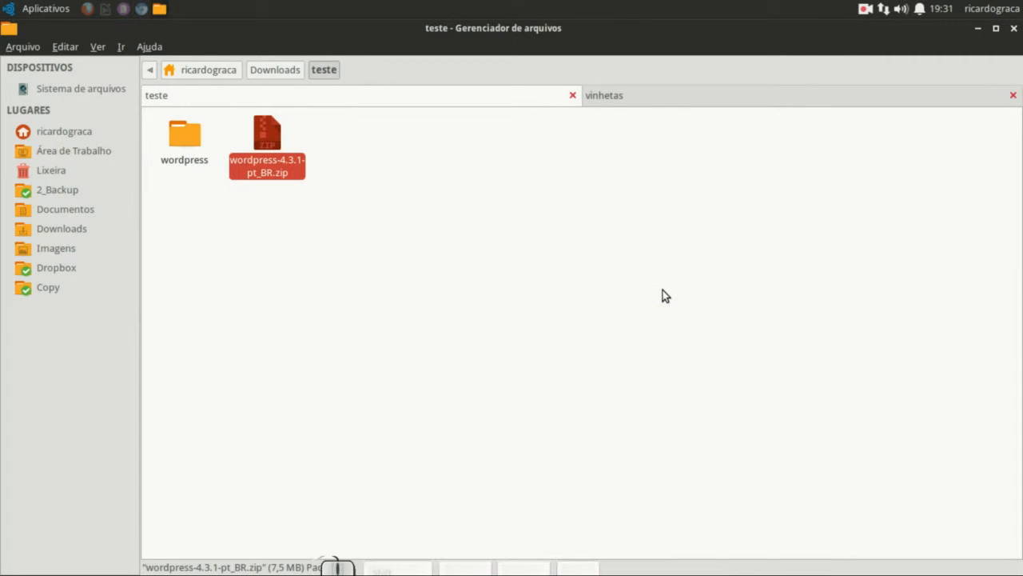
pyautogui.doubleClick(184, 135)
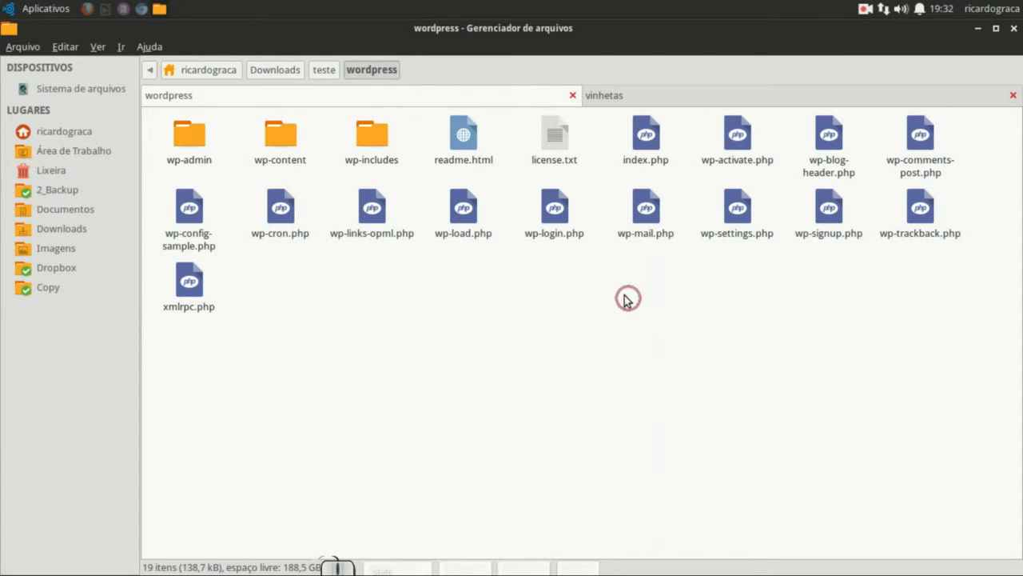
# - Rename wp-config-sample.php to wp-config.php by removing '-sample'
pyautogui.click(203, 248)
pyautogui.rightClick(203, 249)
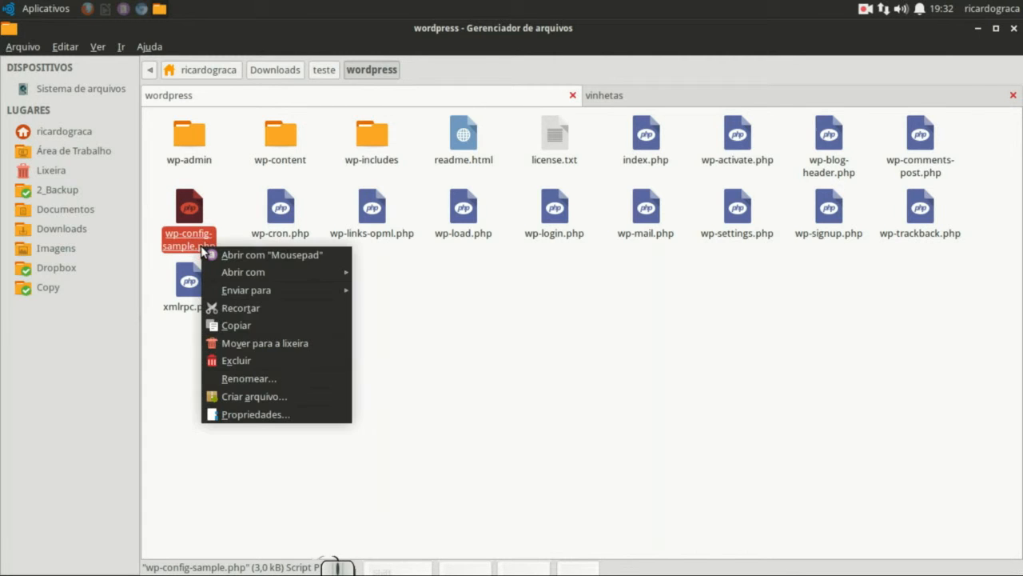
pyautogui.click(236, 378)
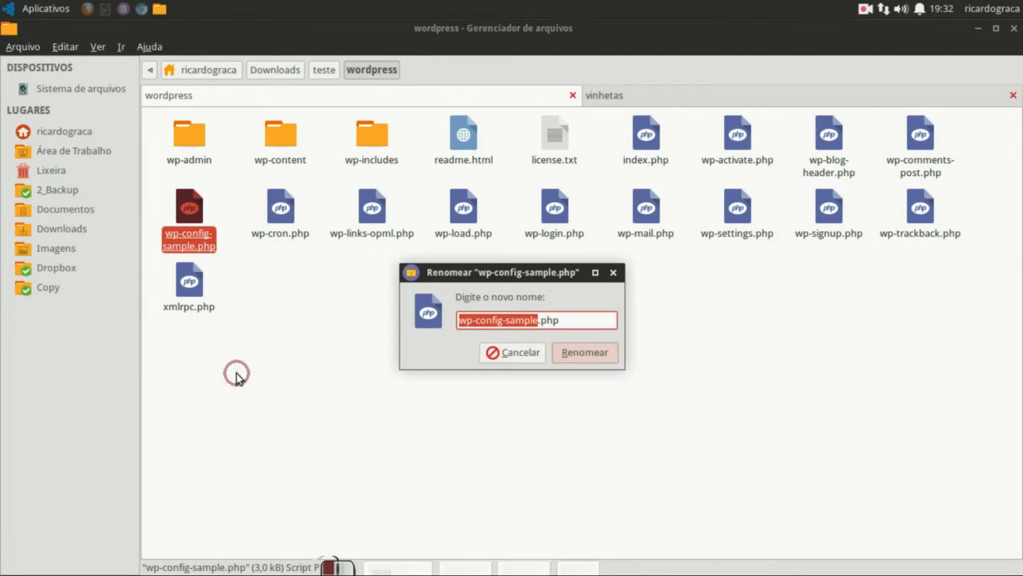
pyautogui.click(518, 320)
pyautogui.moveTo(506, 320); pyautogui.dragTo(537, 320)
pyautogui.press('BackSpace')
pyautogui.press('BackSpace')
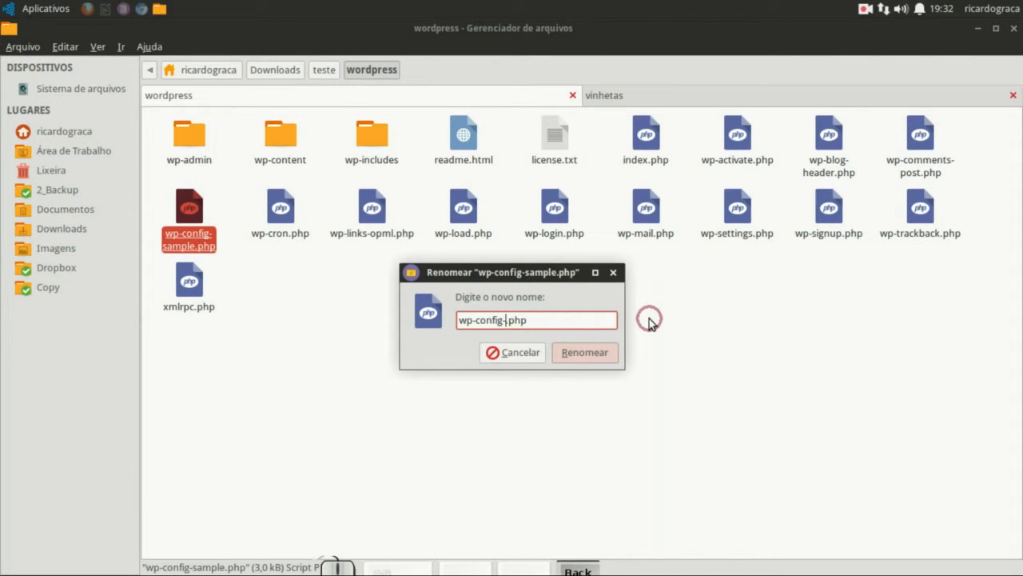
pyautogui.click(583, 352)
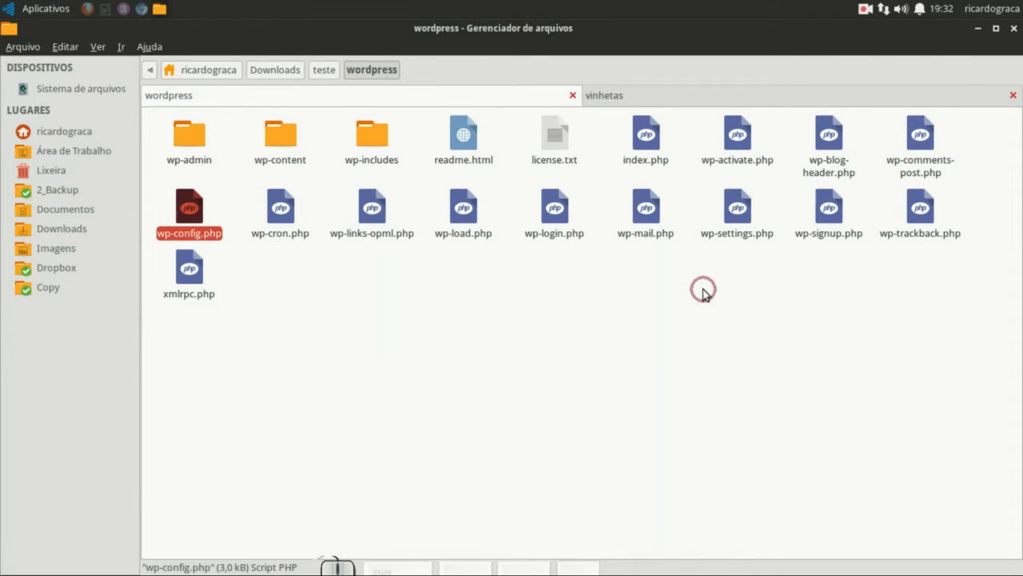
pyautogui.rightClick(190, 213)
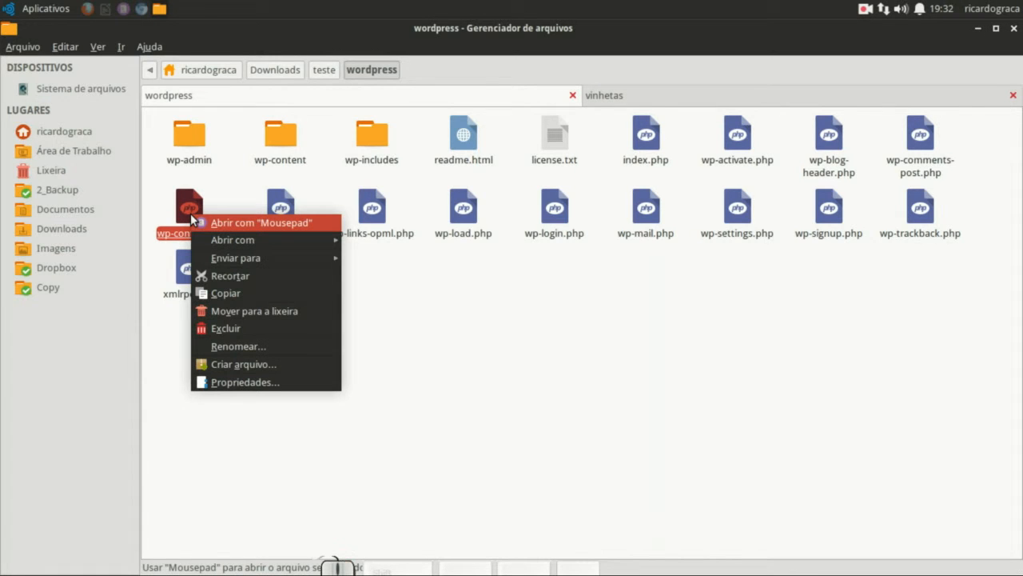
# - Open wp-config.php maximized in Mousepad and set DB_NAME to 'nome do seu banco de dados'
pyautogui.click(319, 229)
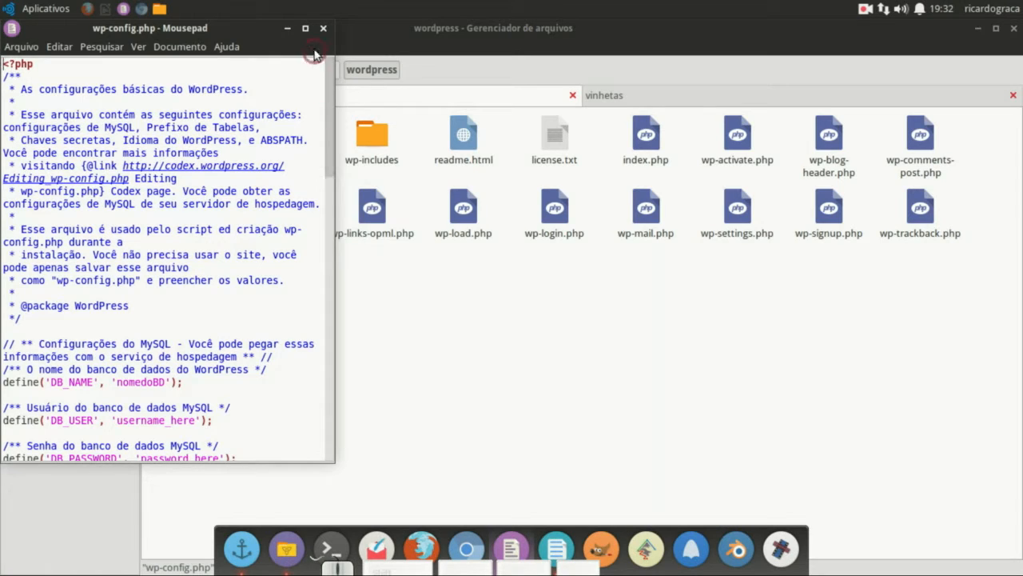
pyautogui.click(305, 28)
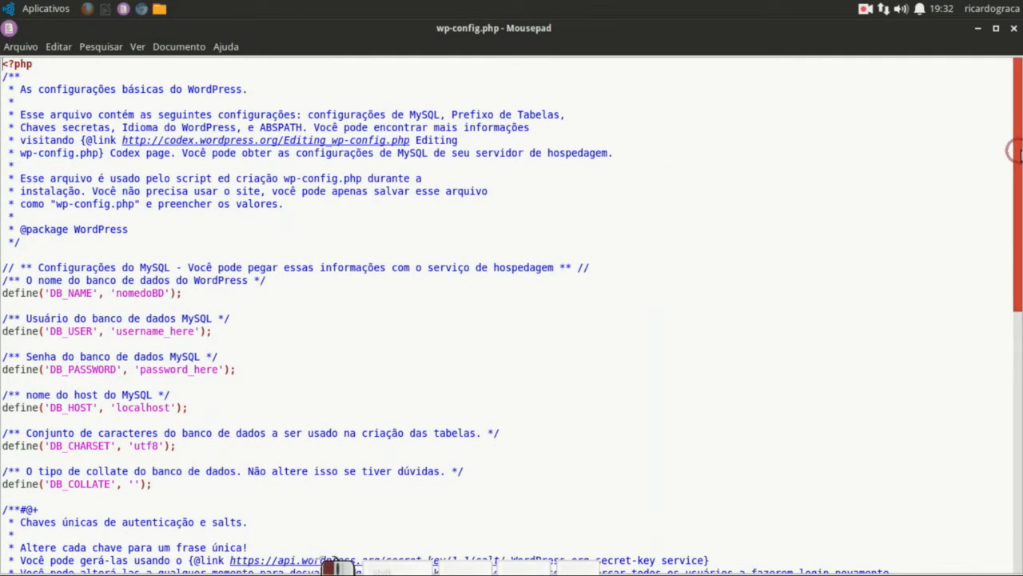
pyautogui.moveTo(1018, 153); pyautogui.dragTo(1016, 205)
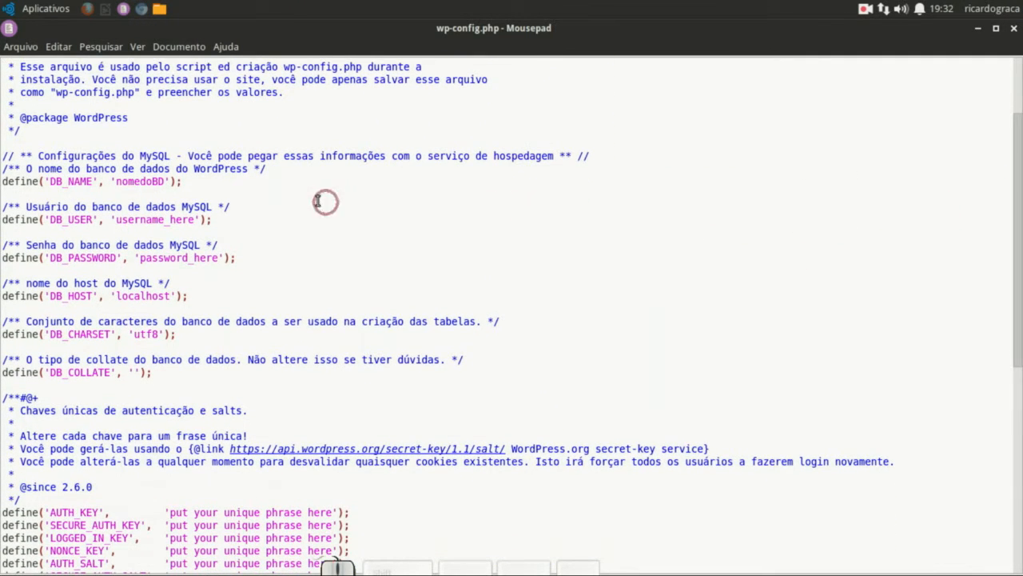
pyautogui.moveTo(117, 181); pyautogui.dragTo(166, 181)
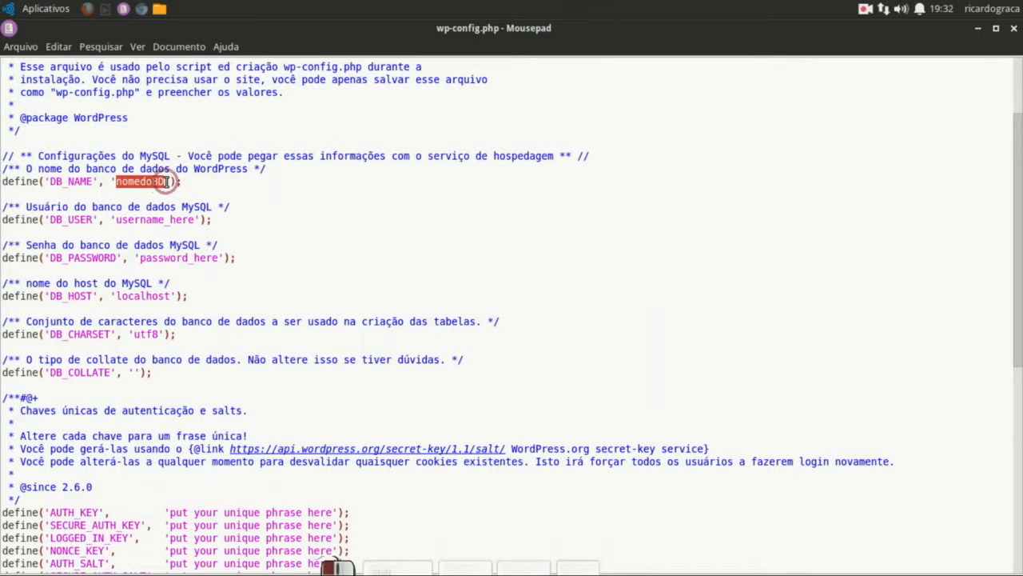
pyautogui.write('nome')
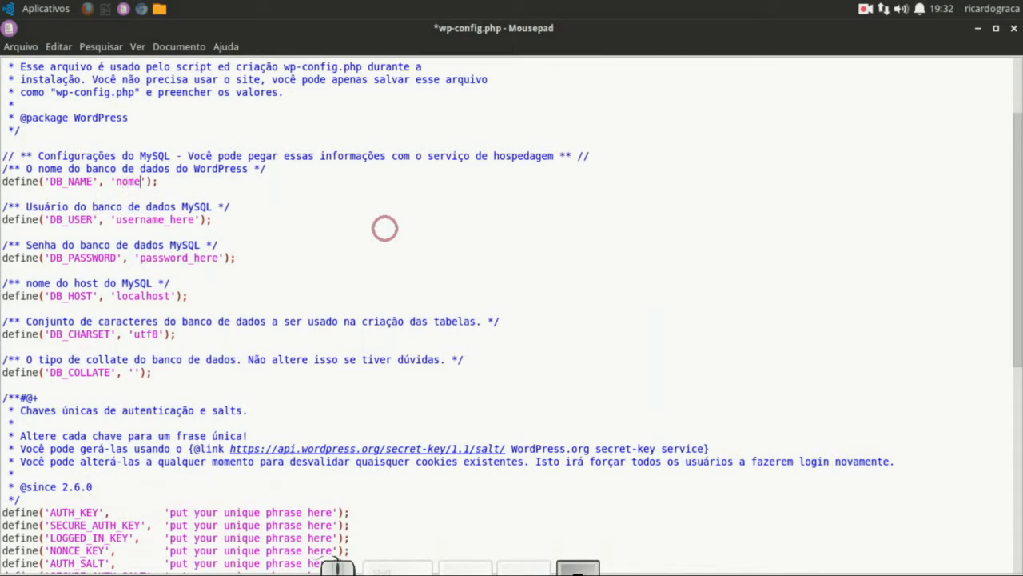
pyautogui.write(' do seu banco de dados')
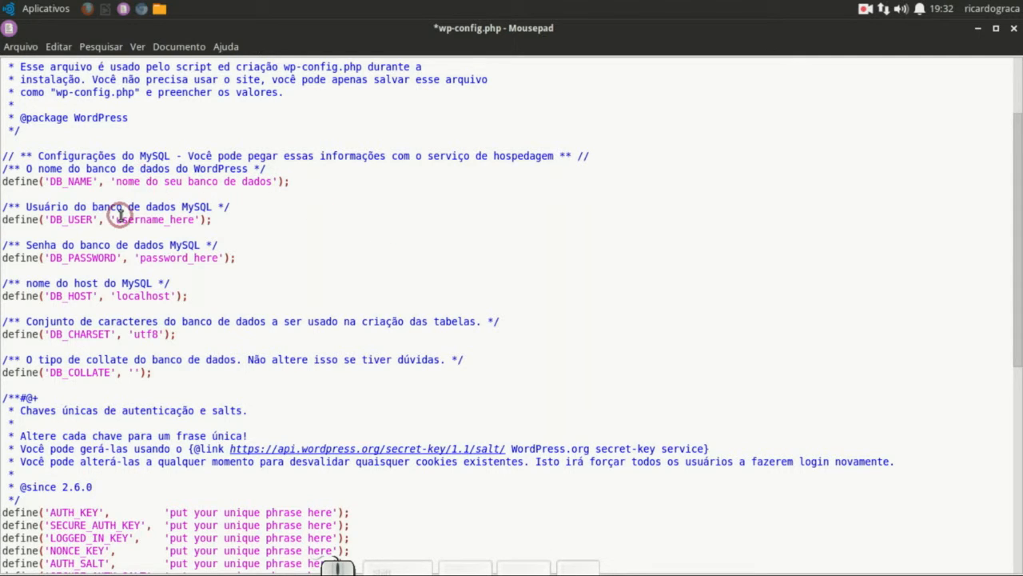
# - Replace the DB_USER value with Portuguese text for the database user, then start rewriting DB_PASSWORD
pyautogui.moveTo(118, 218); pyautogui.dragTo(193, 214)
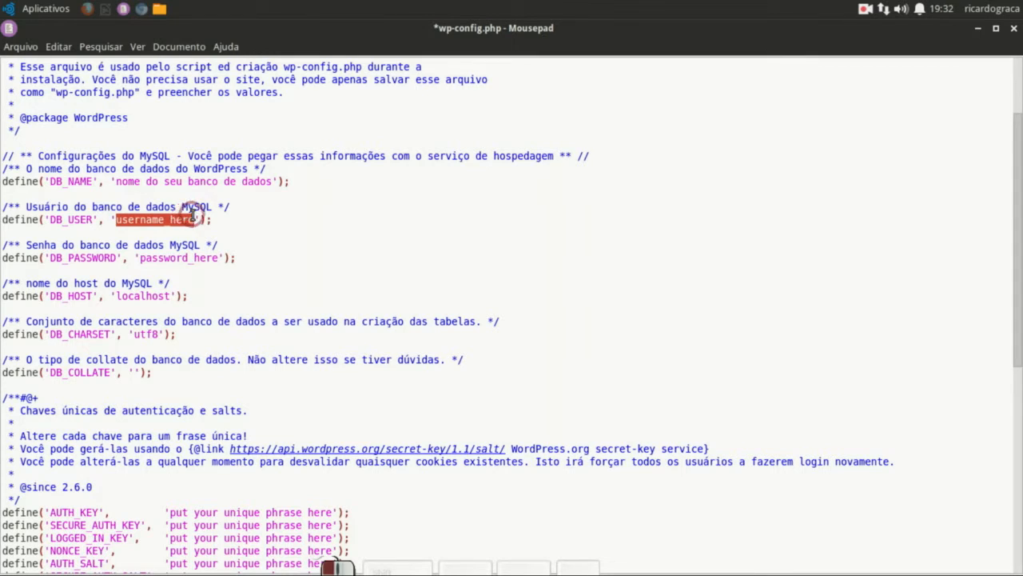
pyautogui.write('nome do ')
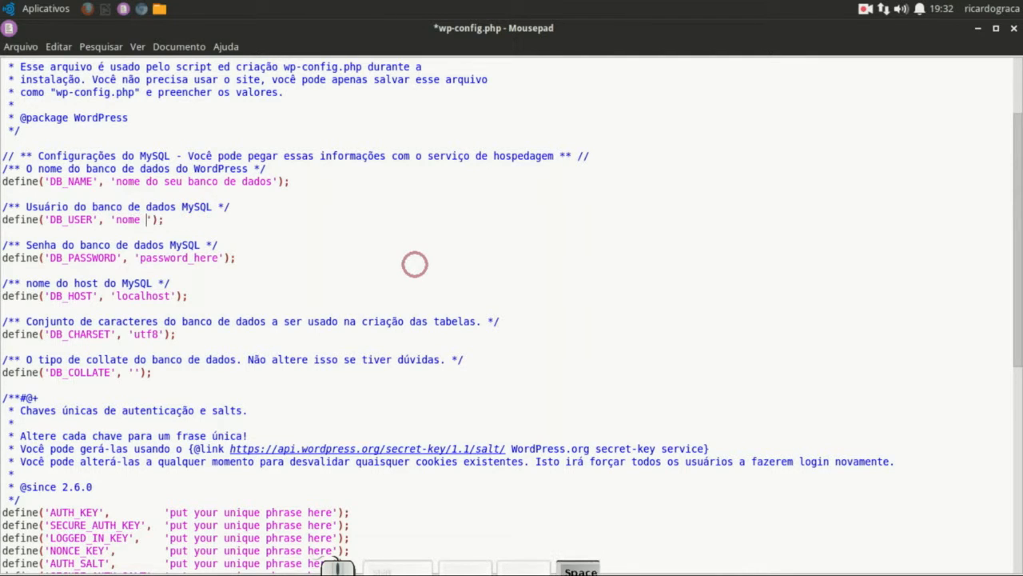
pyautogui.write('usu')
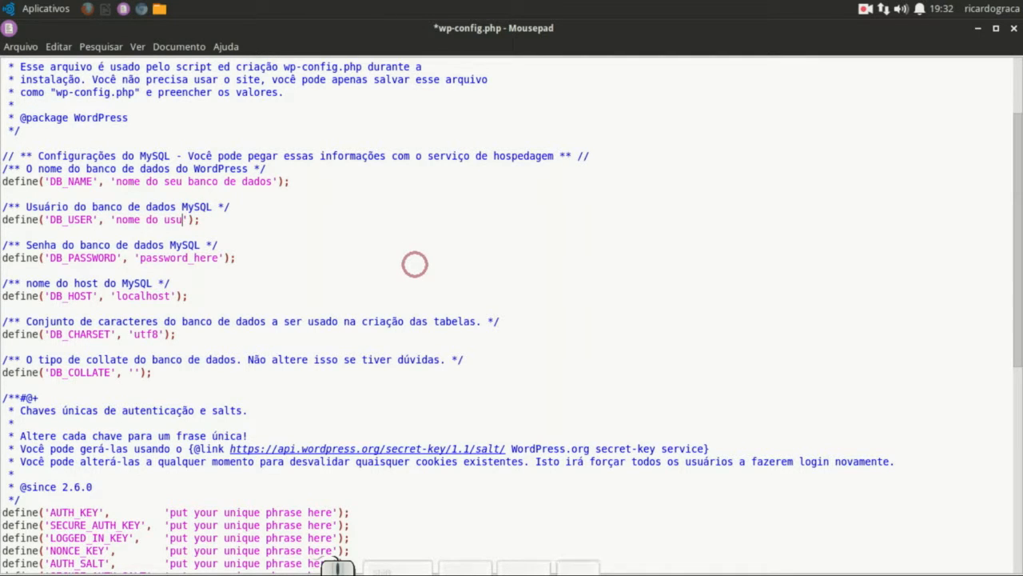
pyautogui.write('ário do ba')
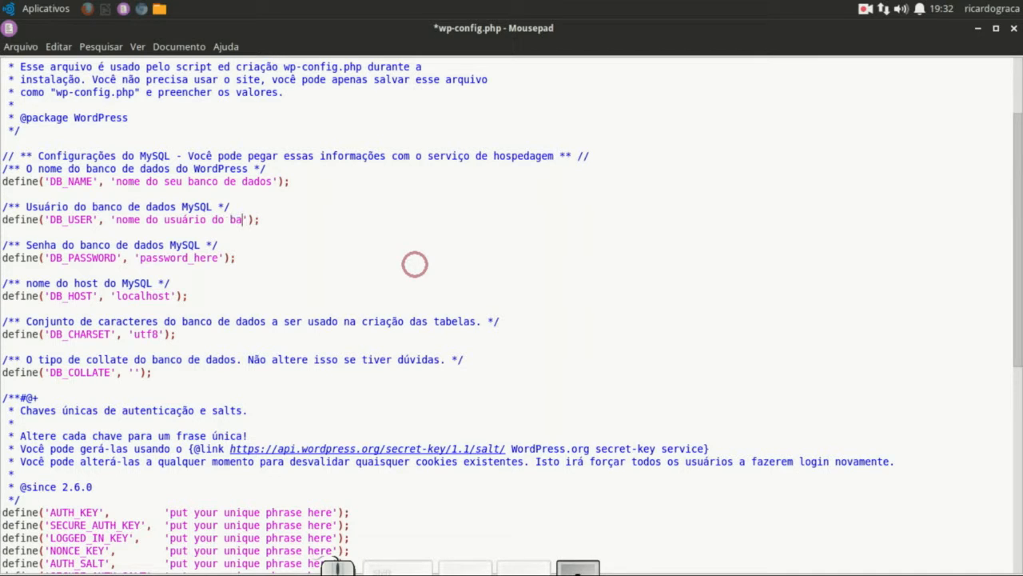
pyautogui.write('nco de da')
pyautogui.write('dos')
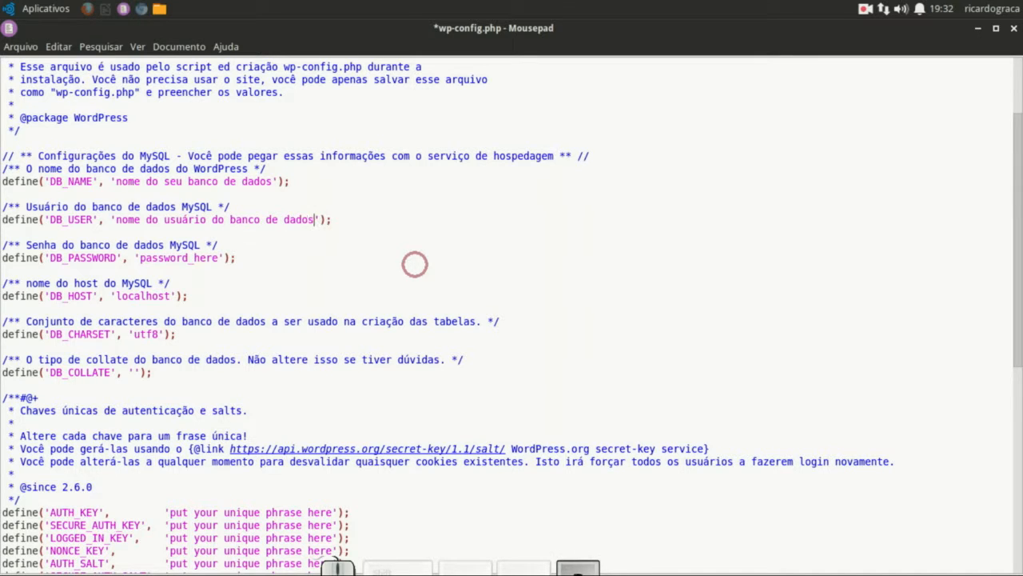
pyautogui.moveTo(140, 257); pyautogui.dragTo(214, 252)
pyautogui.write('senha crida para o ')
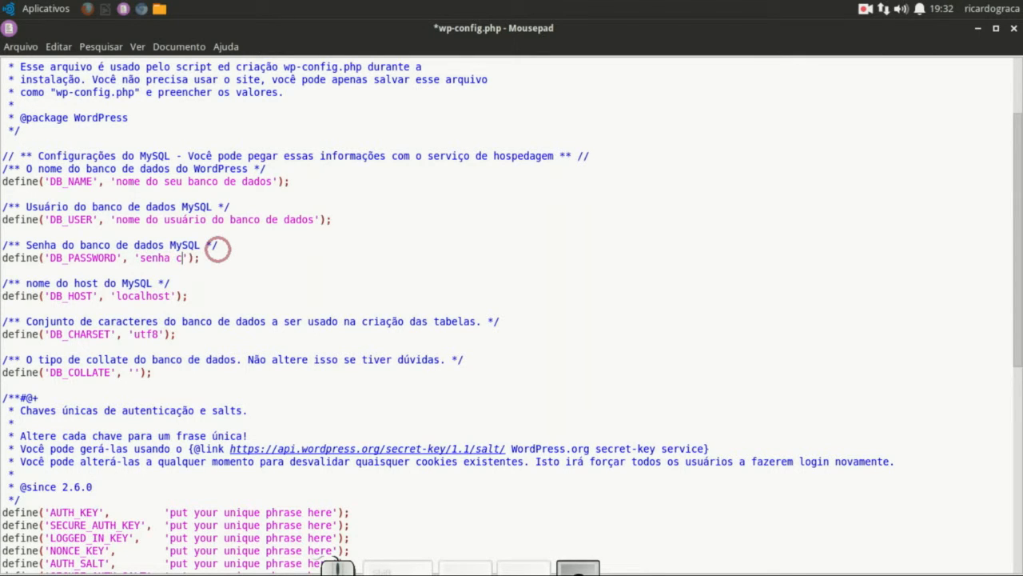
pyautogui.write('usuário do ba')
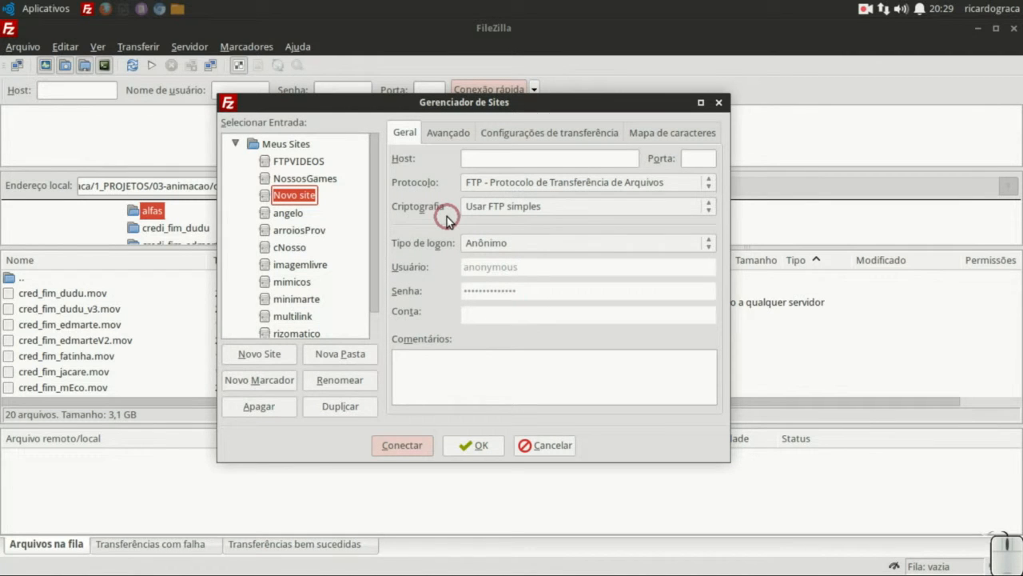
# - Name the new FileZilla site 'teste' with host ftp.meunome.com
pyautogui.write('teste')
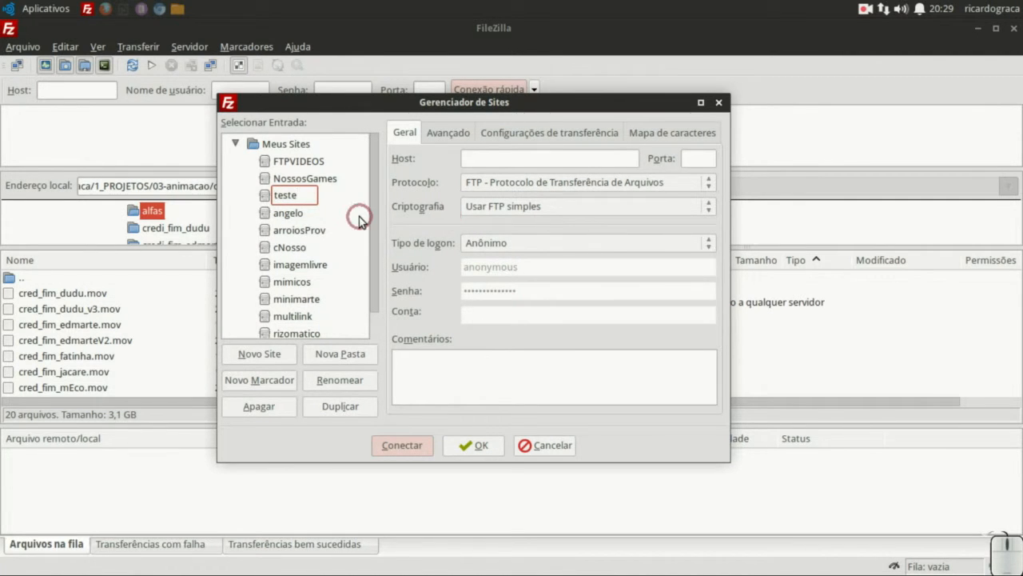
pyautogui.press('Return')
pyautogui.click(494, 159)
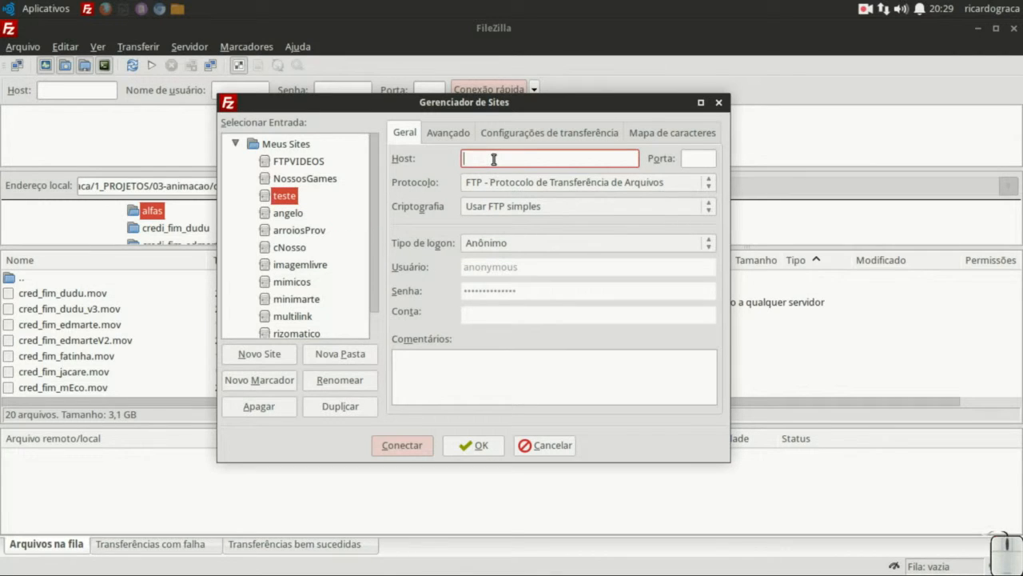
pyautogui.write('ftp.meunome.com.br')
pyautogui.click(705, 159)
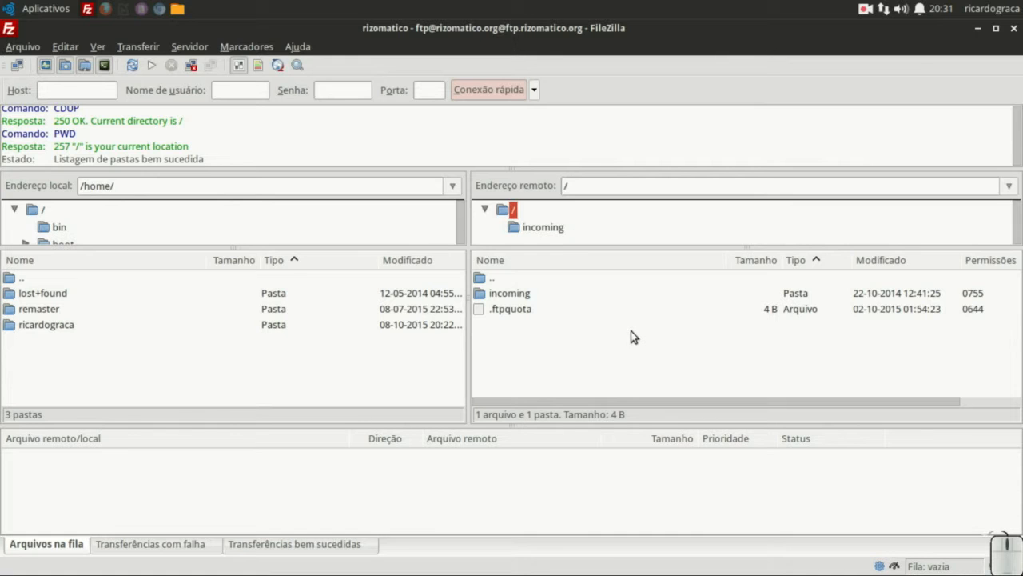
# - Select all 19 extracted WordPress files and drag them into FileZilla for upload
pyautogui.click(177, 9)
pyautogui.moveTo(171, 347); pyautogui.dragTo(922, 142)
pyautogui.moveTo(202, 136); pyautogui.dragTo(520, 346)
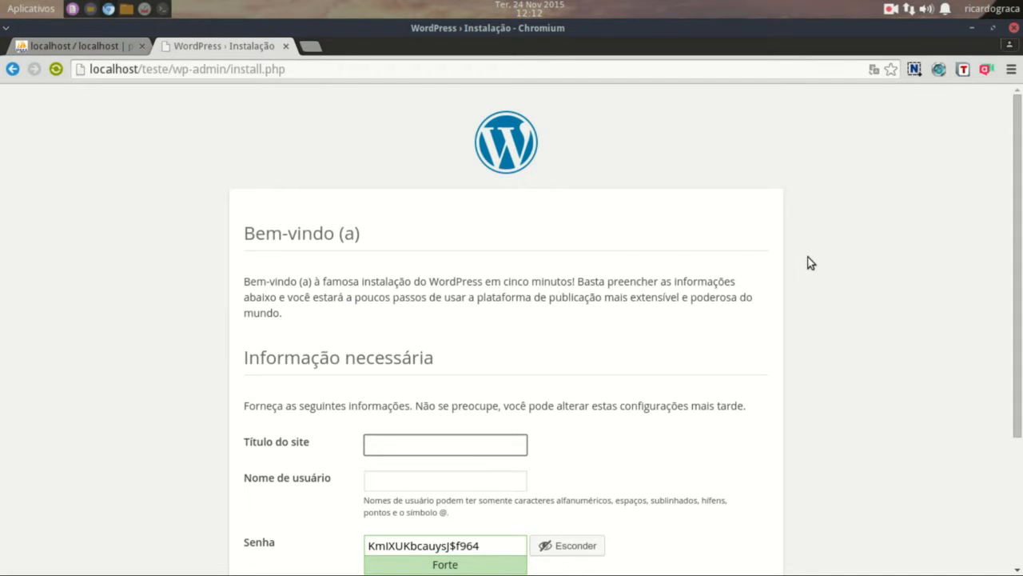
# - Enter the site title 'teste tutor' and the administrator username 'tutor'
pyautogui.scroll(-3, 808, 259)
pyautogui.scroll(-1, 807, 260)
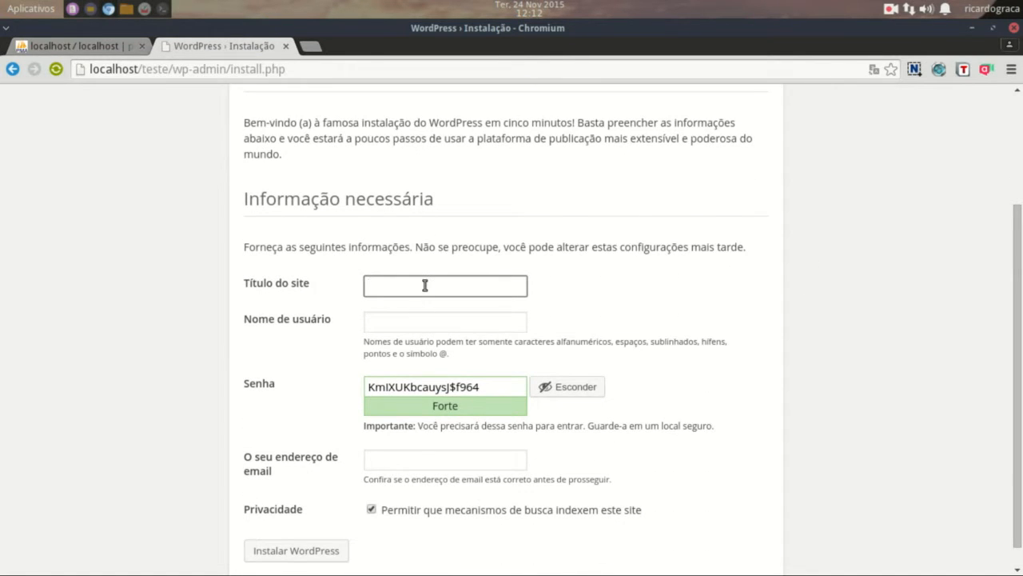
pyautogui.write('teste tutorial')
pyautogui.click(432, 316)
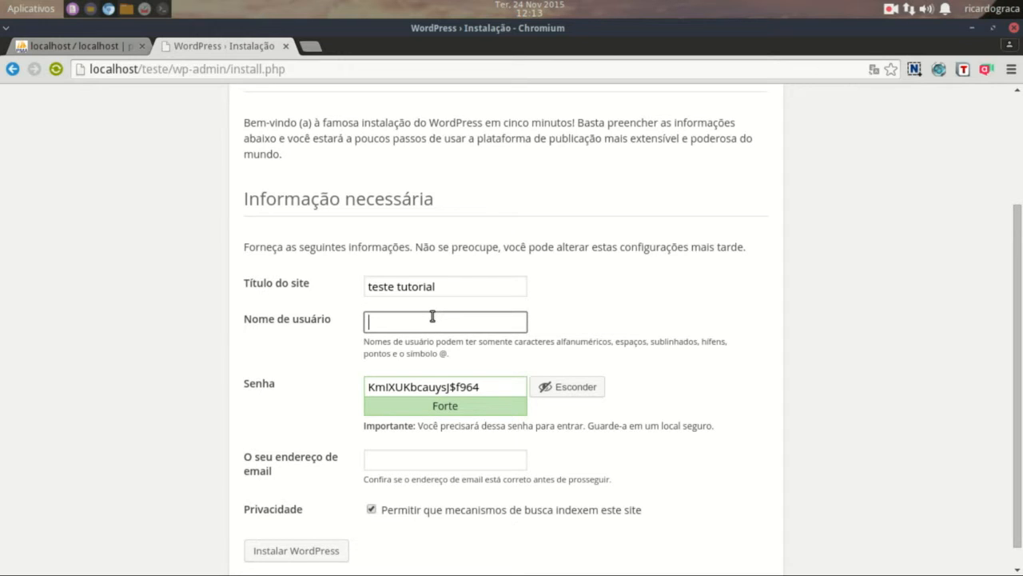
pyautogui.write('tutor')
pyautogui.click(466, 385)
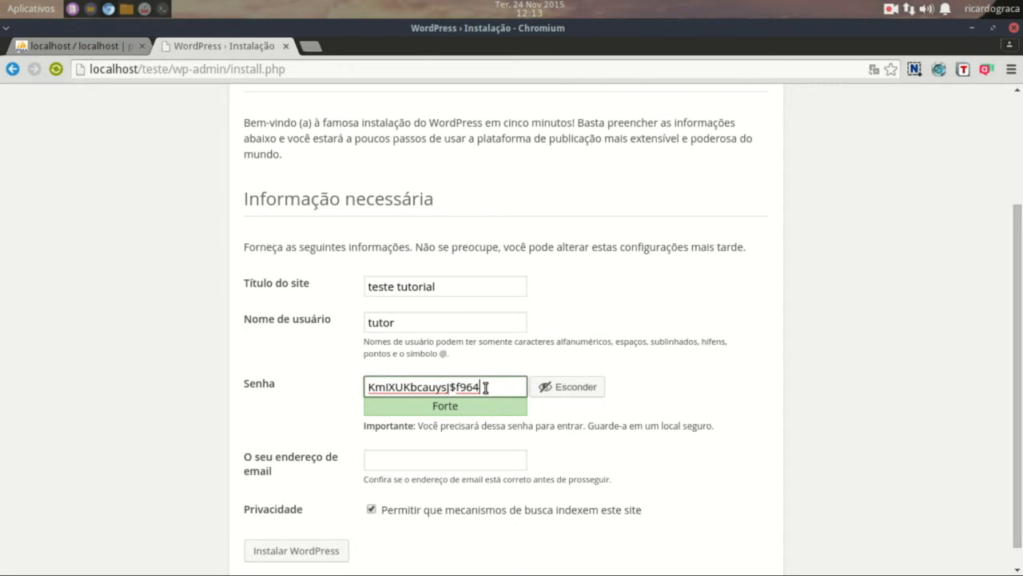
# - Replace the generated password with a weak one, confirm it, add the admin e-mail, and install
pyautogui.moveTo(486, 386); pyautogui.dragTo(366, 388)
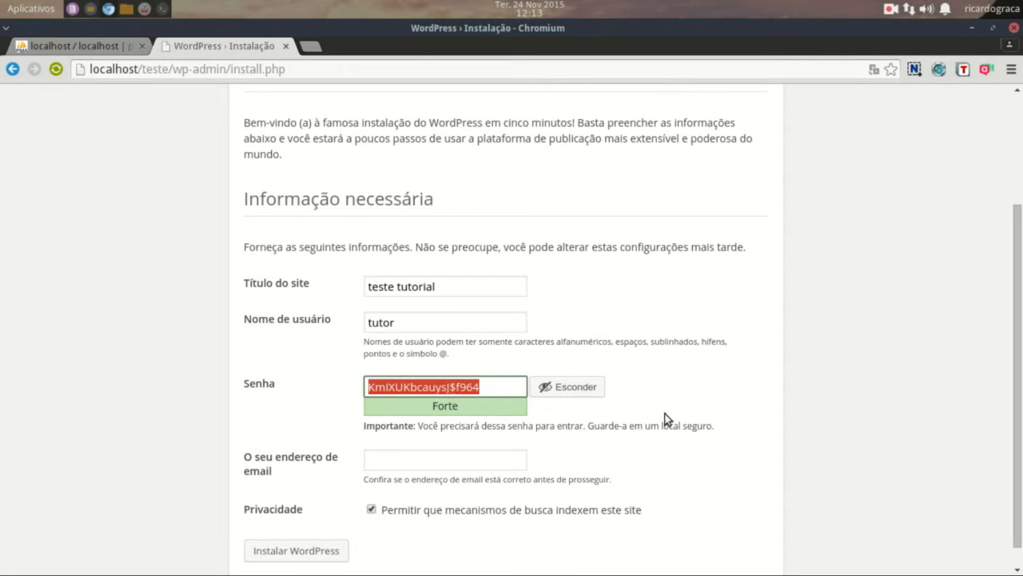
pyautogui.write('123456')
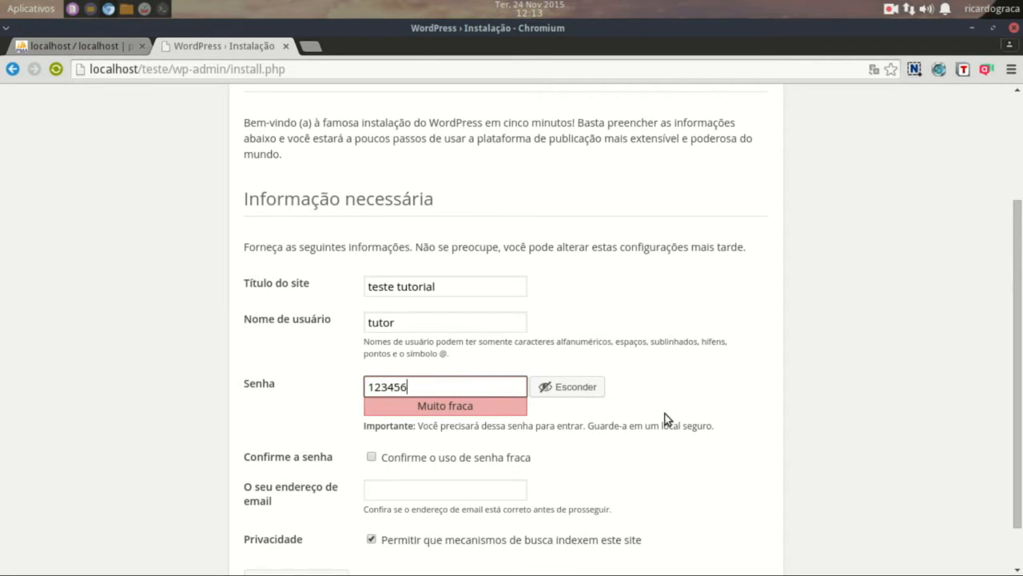
pyautogui.click(372, 457)
pyautogui.click(426, 488)
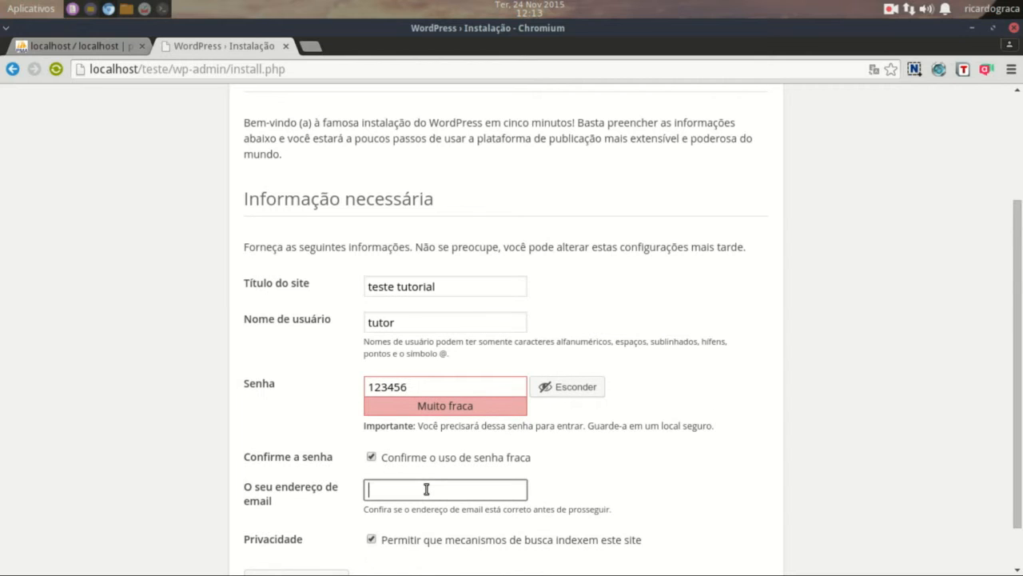
pyautogui.write('teste@teste.com')
pyautogui.scroll(-1, 687, 253)
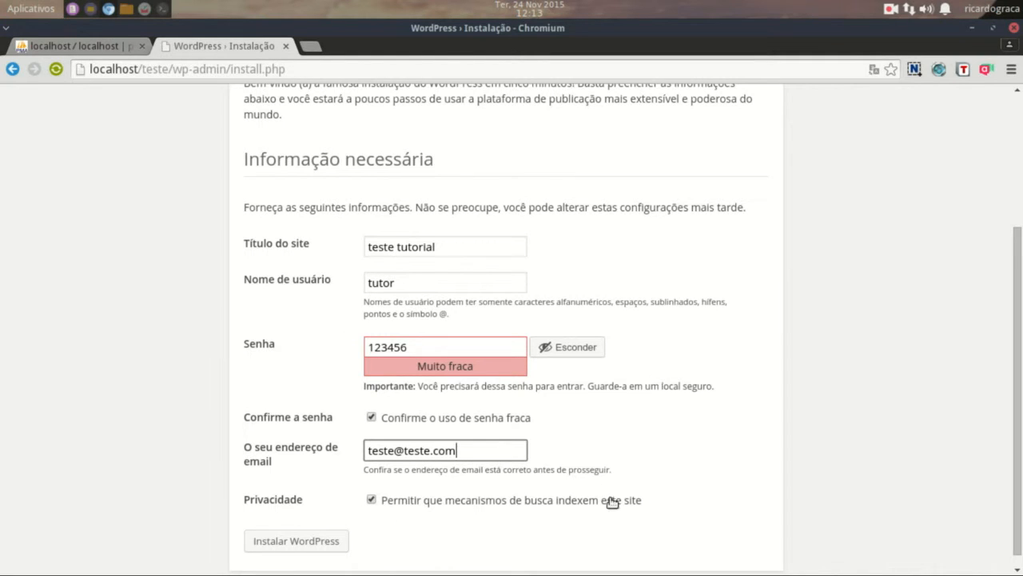
pyautogui.click(302, 541)
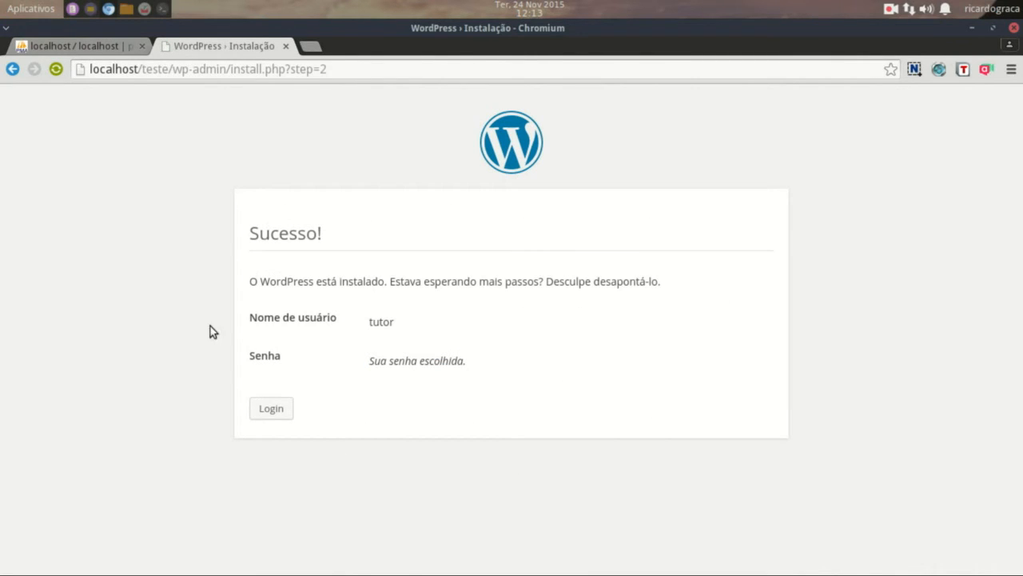
# - Log in on wp-login.php as tutor with the account password to reach the Painel
pyautogui.click(262, 412)
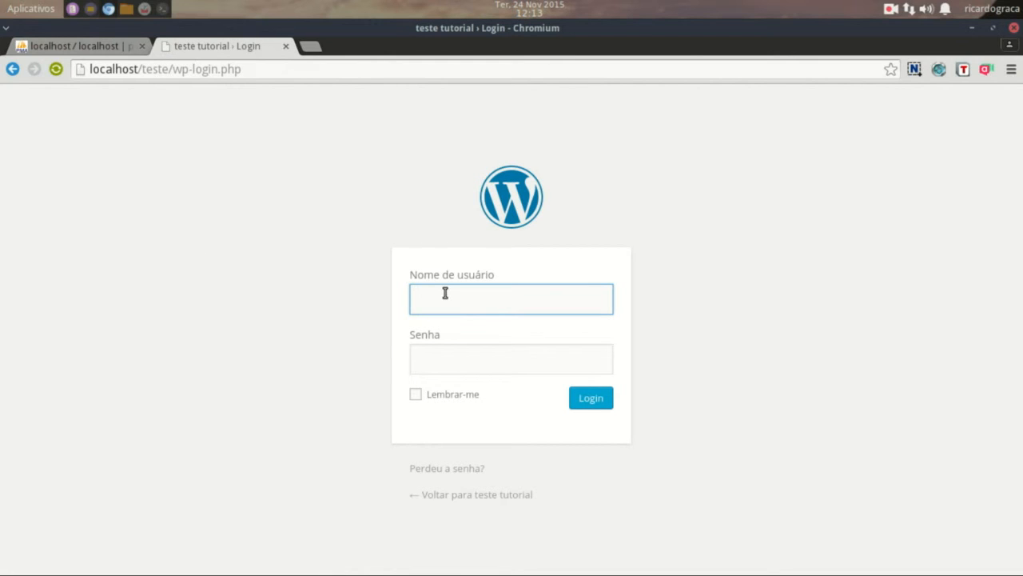
pyautogui.write('tutor')
pyautogui.click(519, 367)
pyautogui.write('••••••')
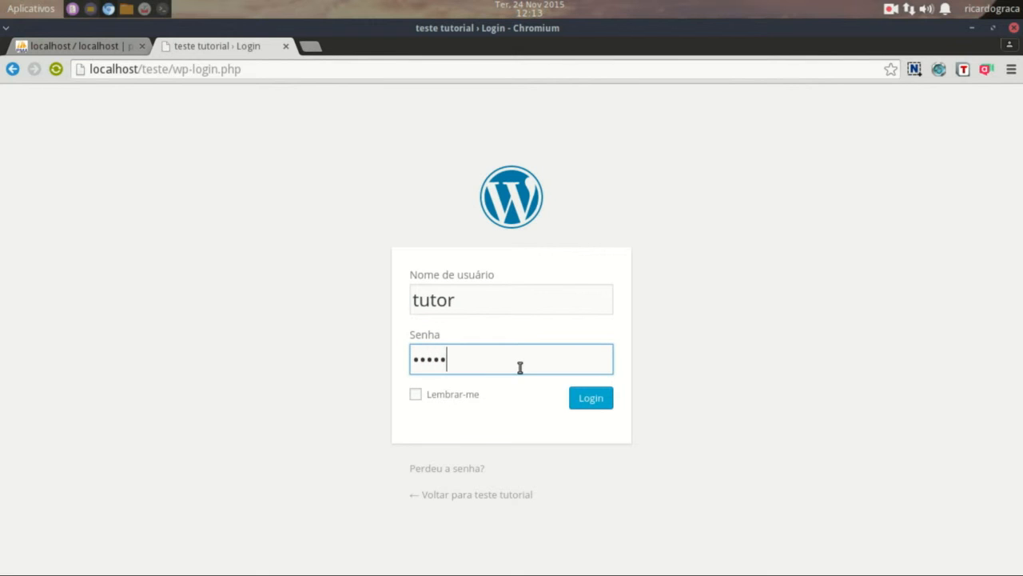
pyautogui.click(588, 397)
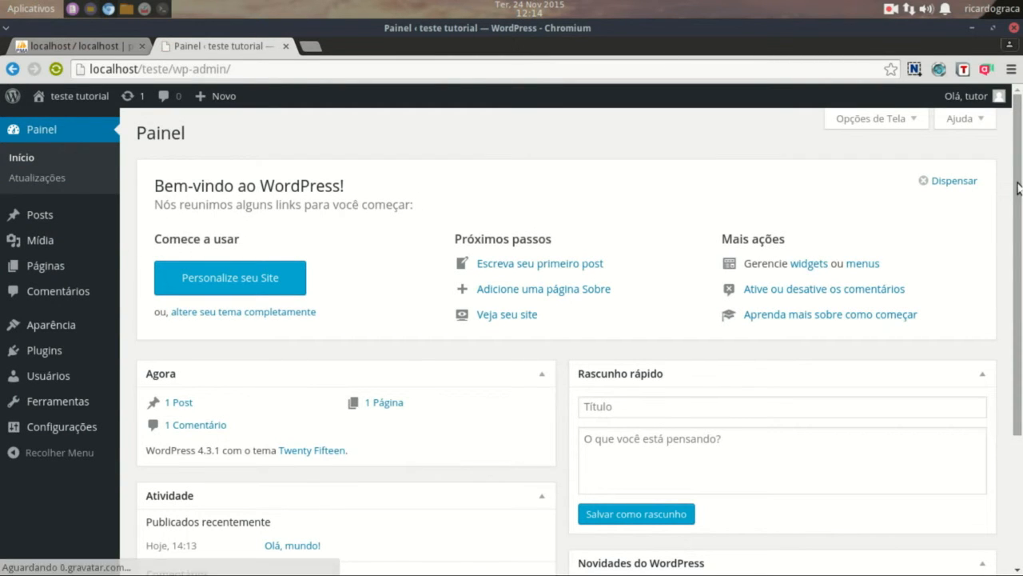
pyautogui.moveTo(1018, 190)
pyautogui.mouseDown()
pyautogui.moveTo(1018, 329)
pyautogui.moveTo(1019, 180)
pyautogui.mouseUp()
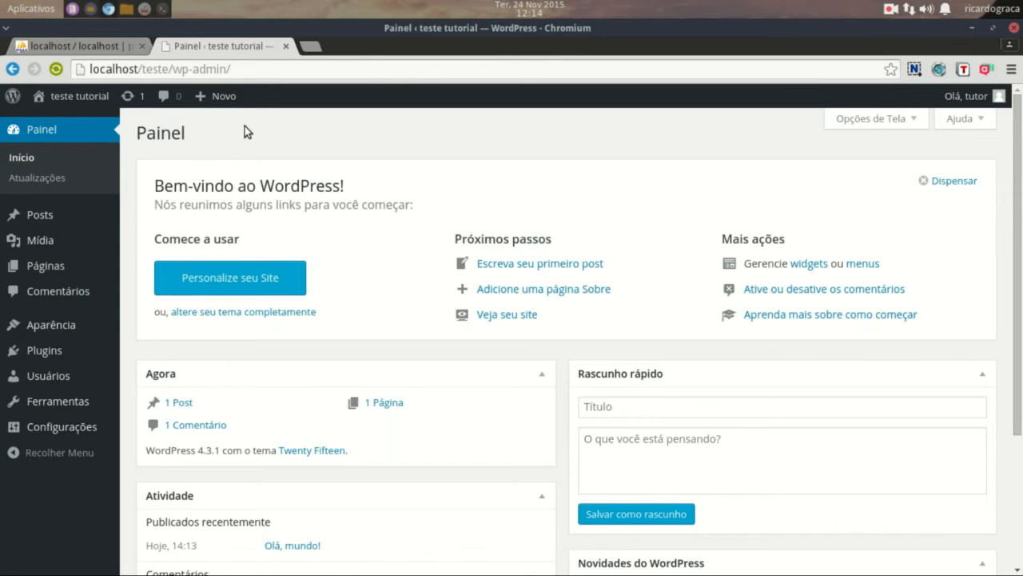
# - Open the public site in a new tab, view its front page, and return to the dashboard
pyautogui.moveTo(86, 98)
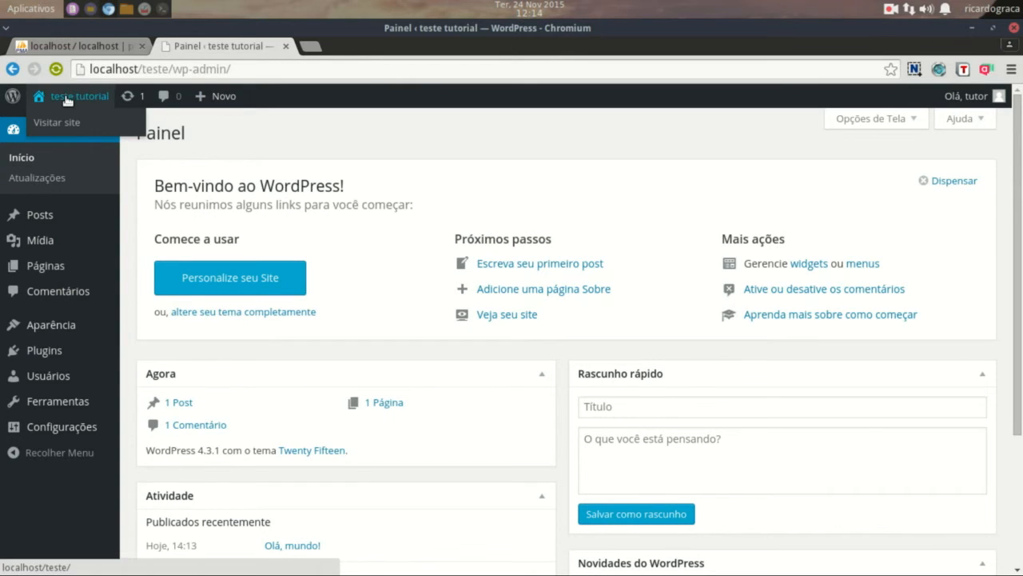
pyautogui.rightClick(65, 126)
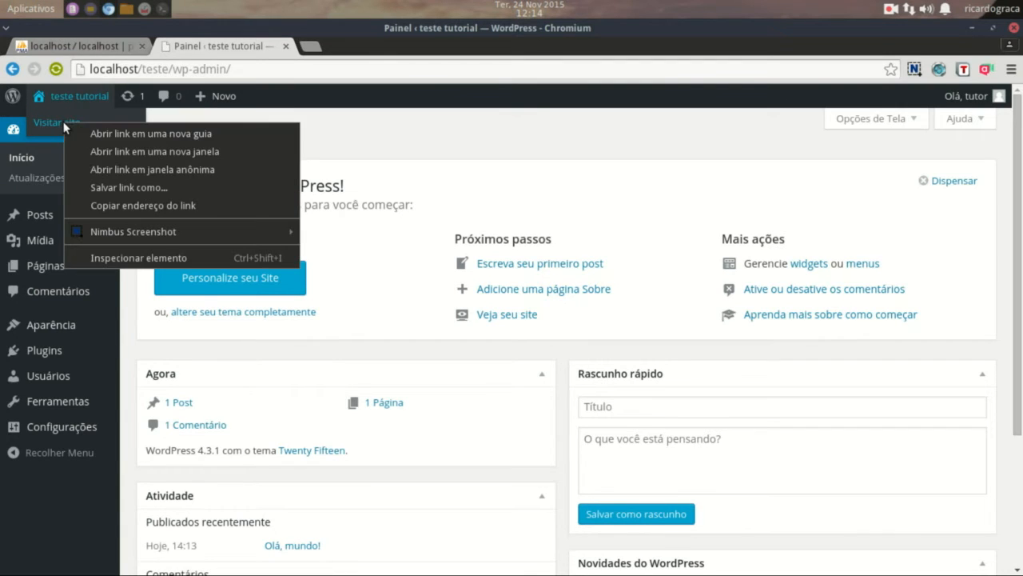
pyautogui.click(96, 129)
pyautogui.click(368, 46)
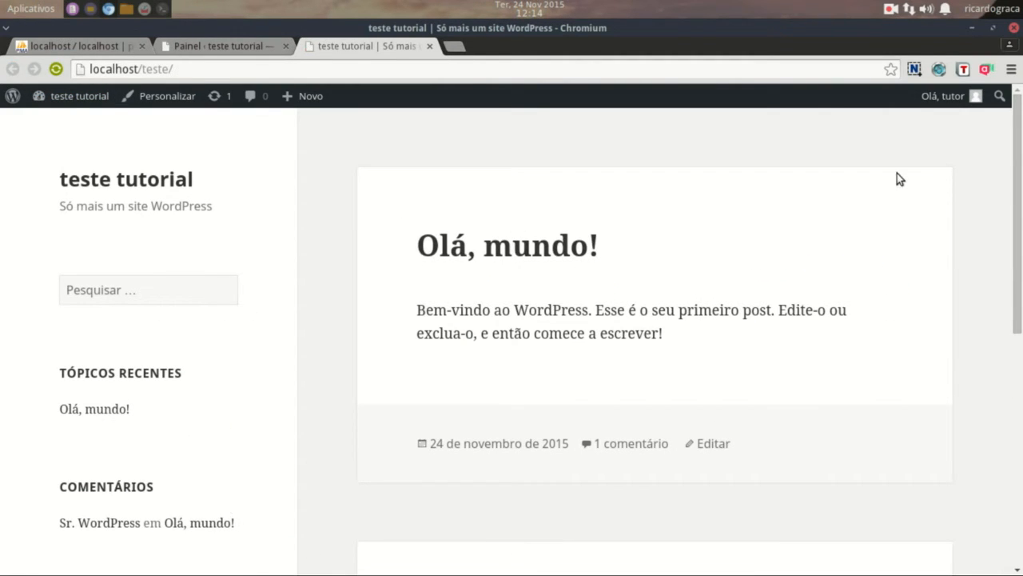
pyautogui.moveTo(1016, 167); pyautogui.dragTo(1007, 121)
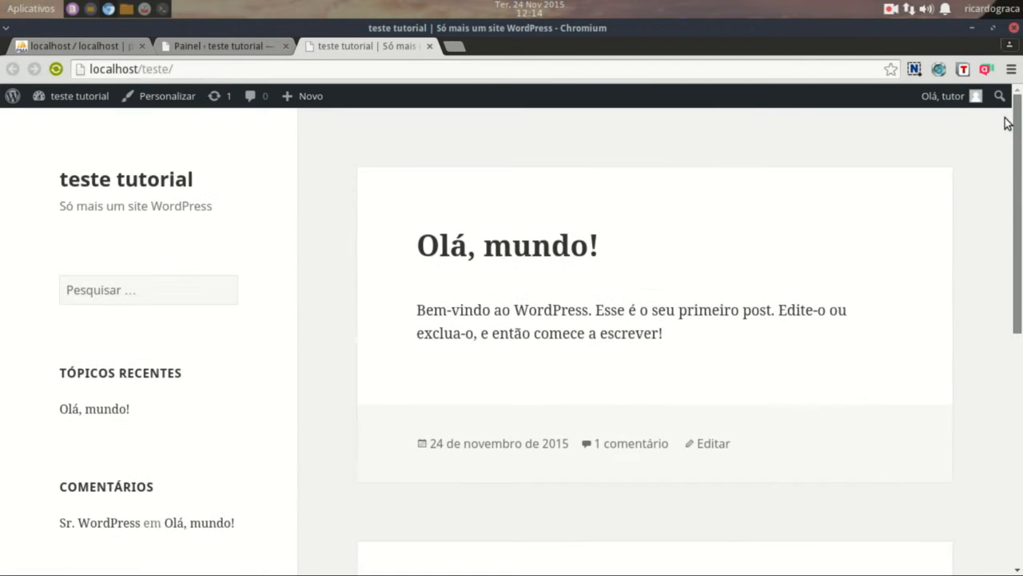
pyautogui.click(251, 48)
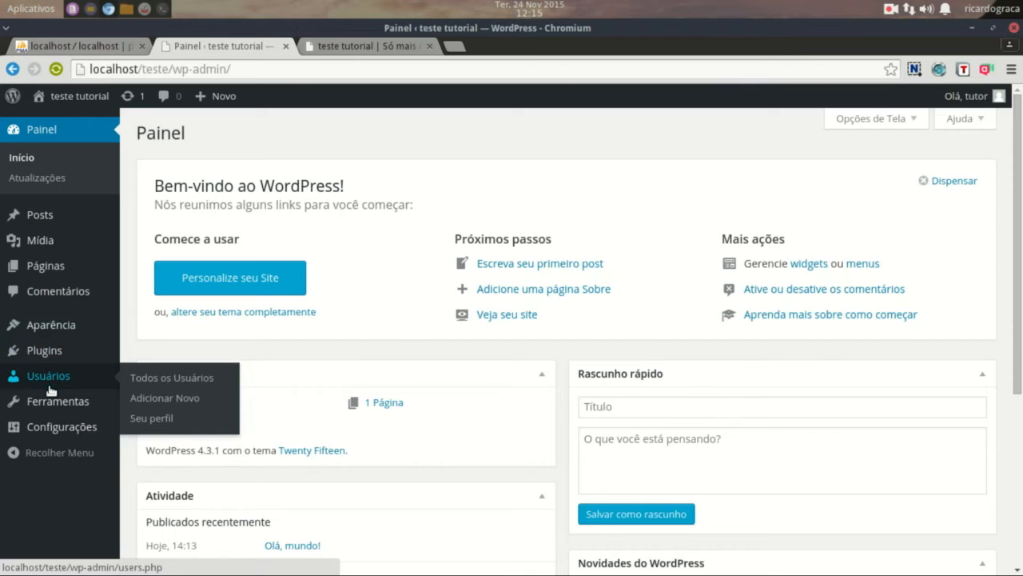
# - Browse Aparência > Temas and Adicionar Novo themes, then go to the Plugins list
pyautogui.moveTo(56, 430)
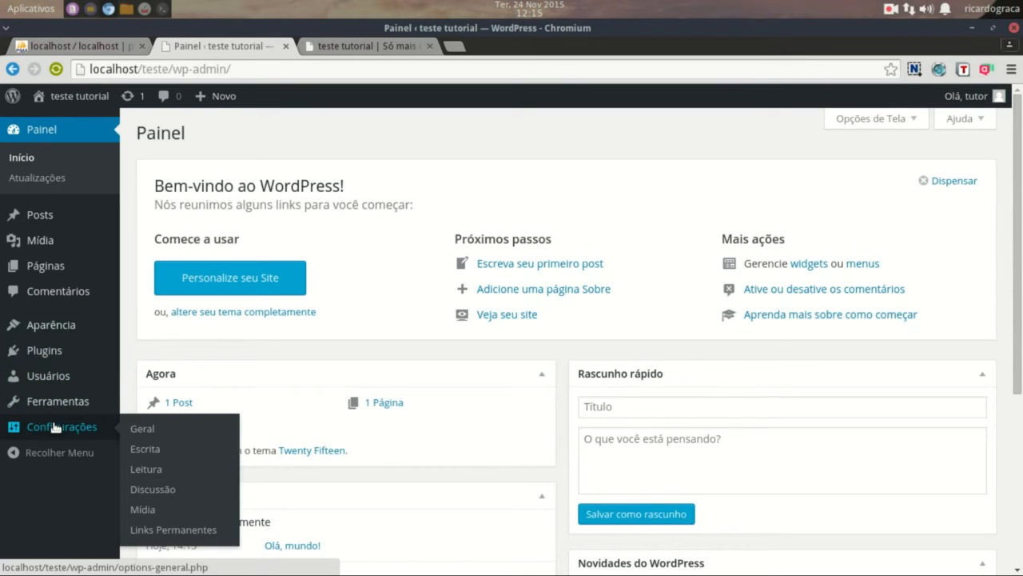
pyautogui.moveTo(26, 330)
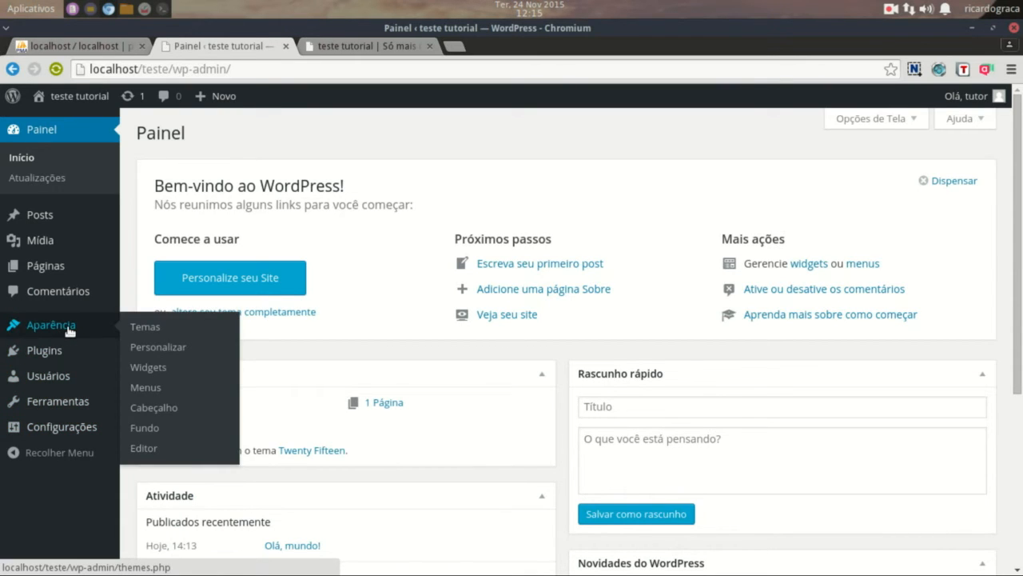
pyautogui.click(151, 329)
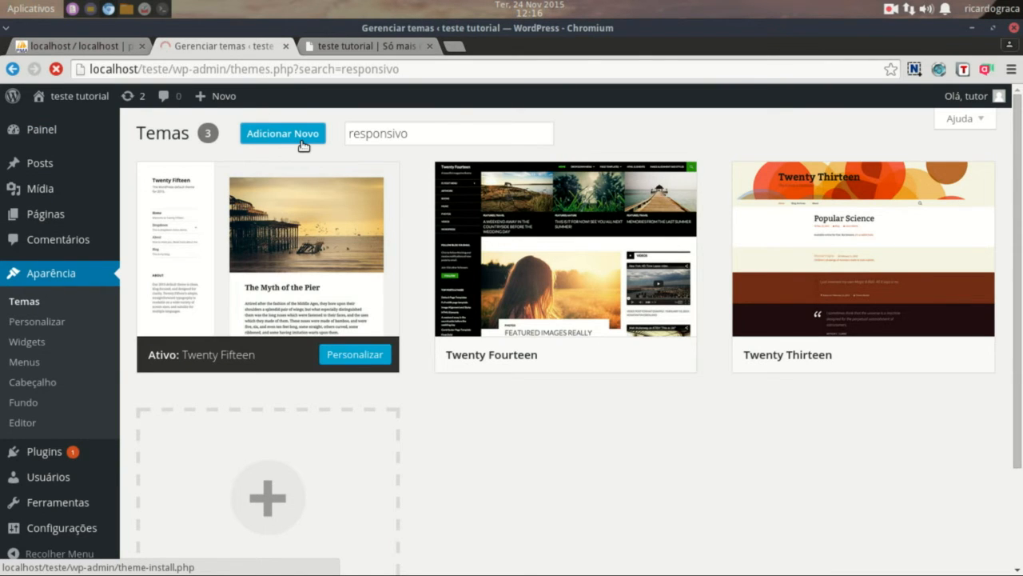
pyautogui.click(302, 142)
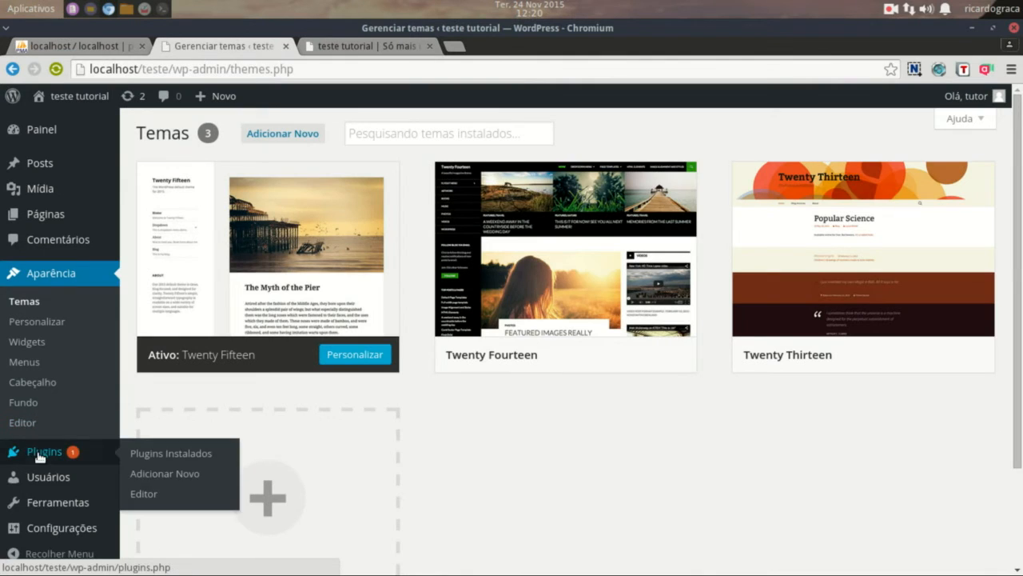
pyautogui.click(40, 451)
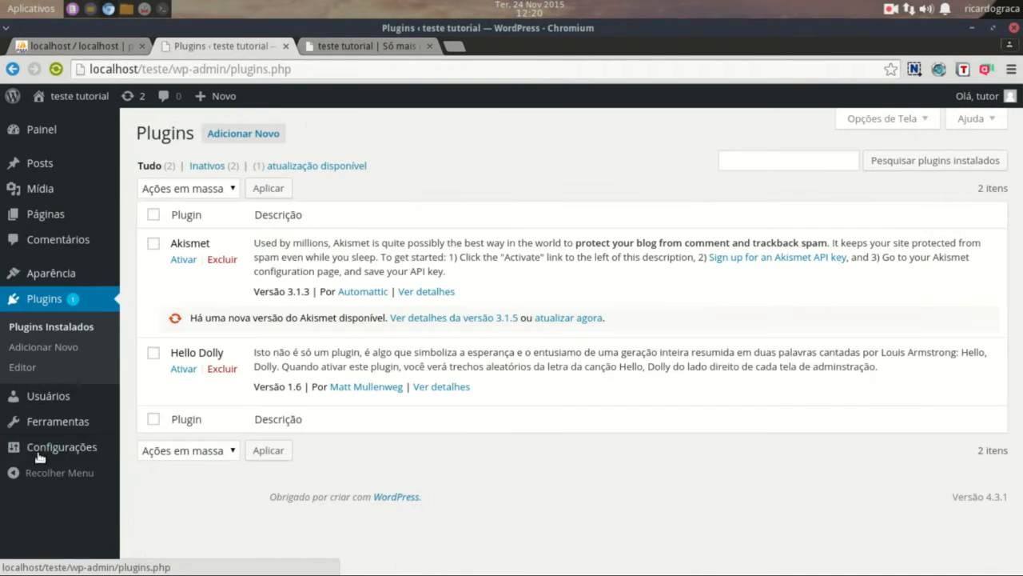
# - Search the plugin directory for 'Slider' from the Adicionar Novo plugins page
pyautogui.click(225, 136)
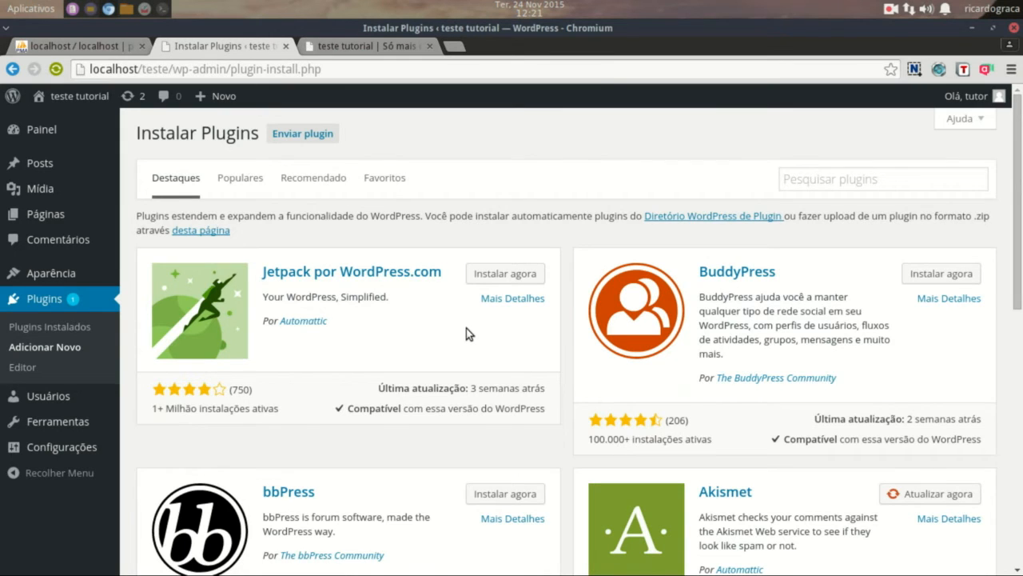
pyautogui.scroll(-3, 466, 328)
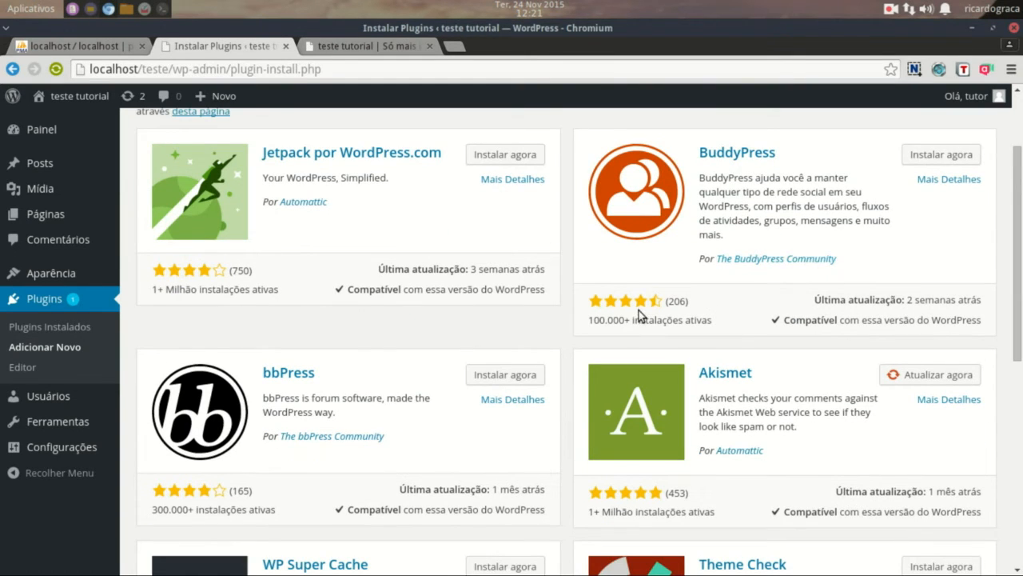
pyautogui.scroll(-4, 639, 310)
pyautogui.scroll(-1, 848, 269)
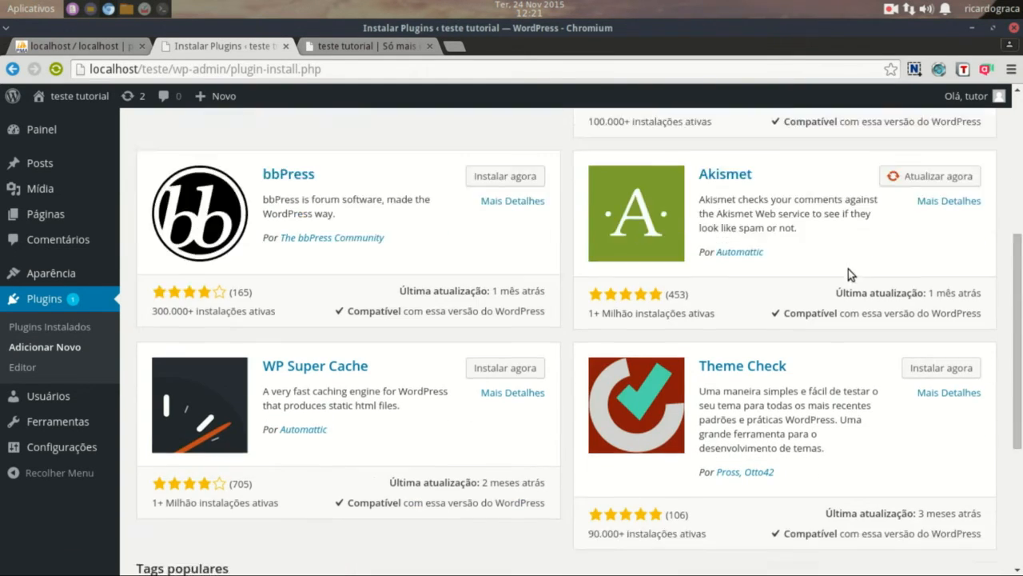
pyautogui.scroll(-4, 848, 268)
pyautogui.scroll(10, 848, 269)
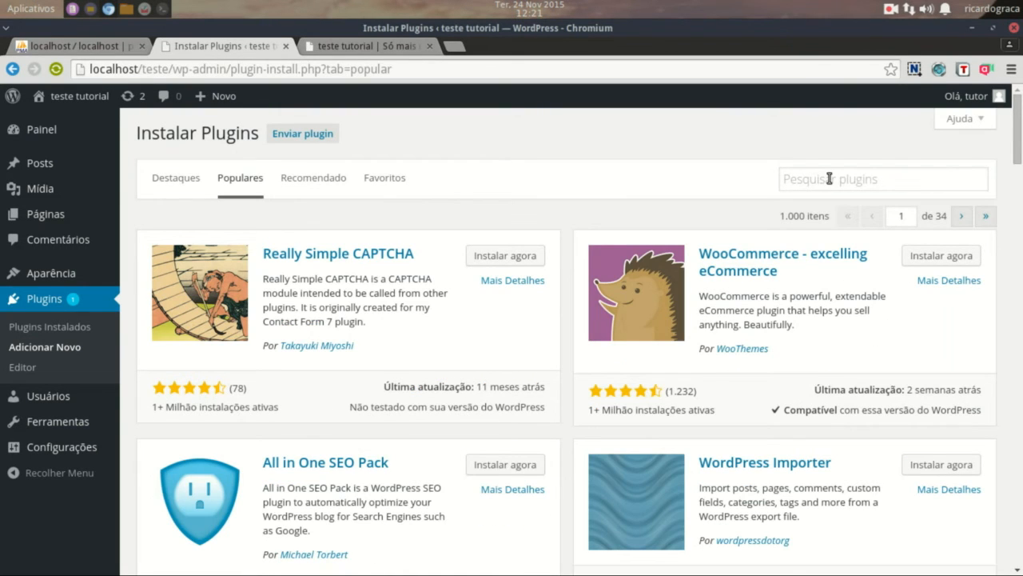
pyautogui.click(829, 178)
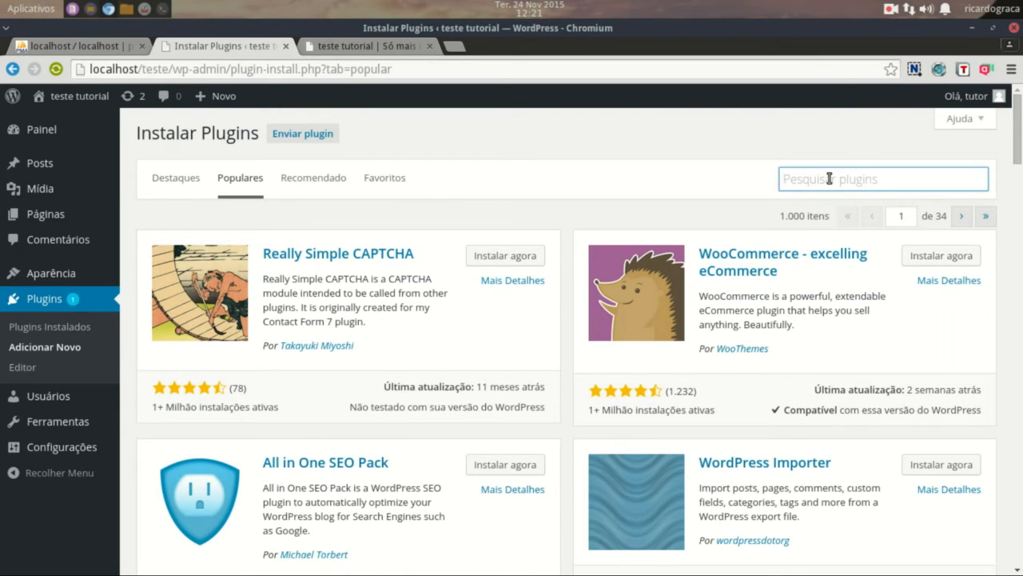
pyautogui.write('Slider')
pyautogui.press('Return')
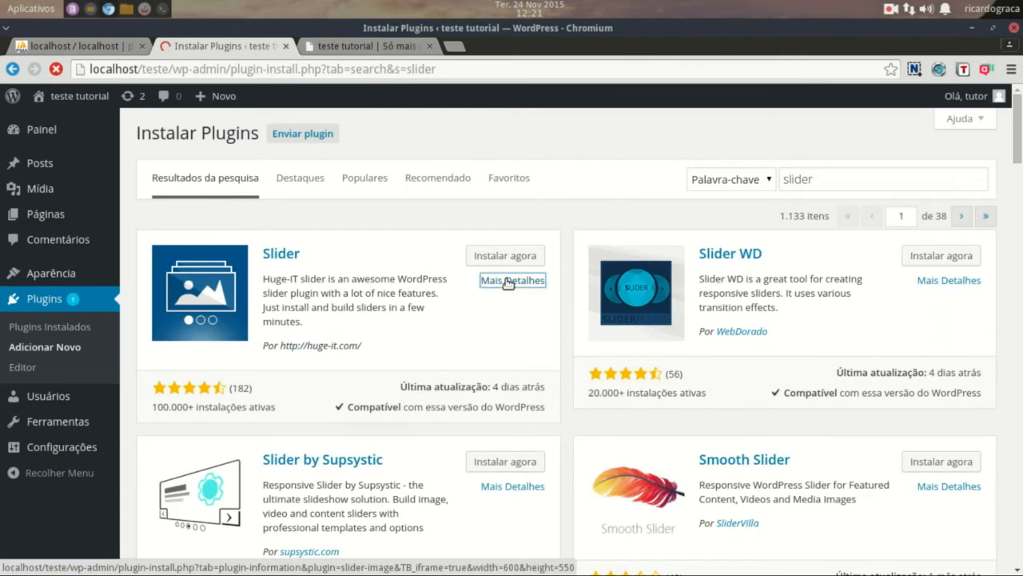
# - View the Slider plugin's details and scroll through its Telas screenshots
pyautogui.click(507, 280)
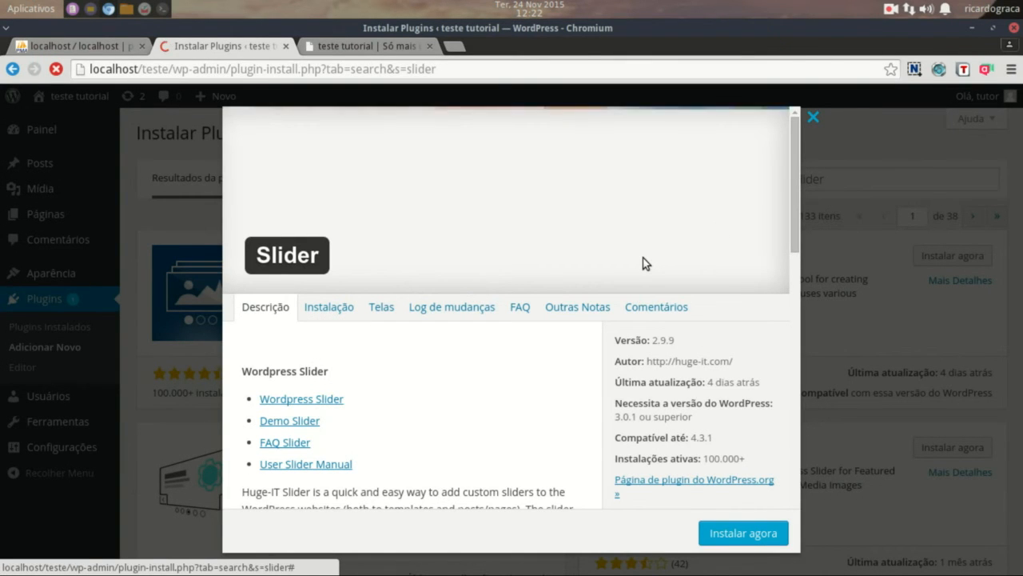
pyautogui.scroll(-5, 643, 258)
pyautogui.scroll(-3, 645, 259)
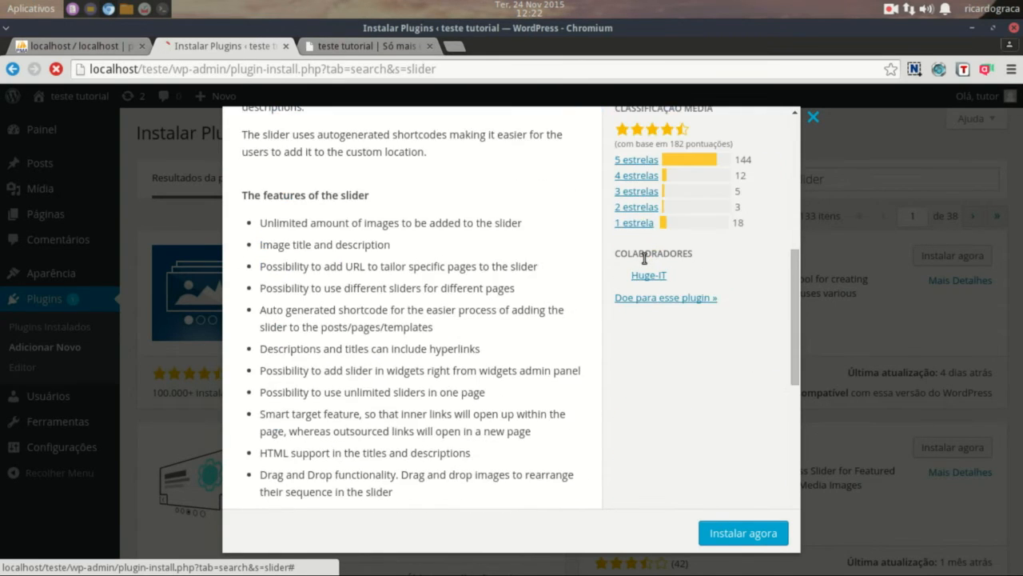
pyautogui.scroll(10, 644, 239)
pyautogui.click(383, 310)
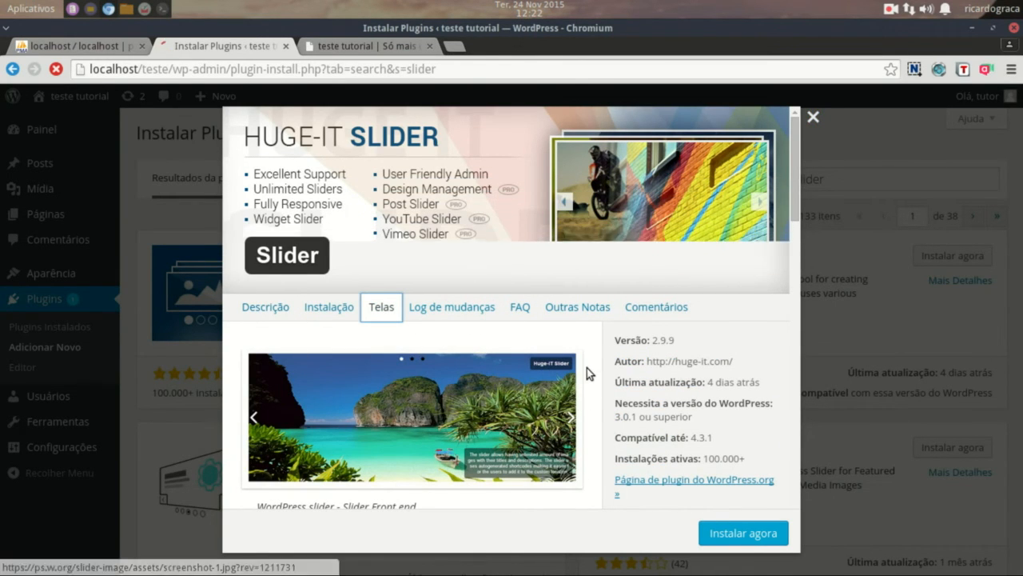
pyautogui.scroll(-9, 587, 369)
pyautogui.scroll(-5, 586, 367)
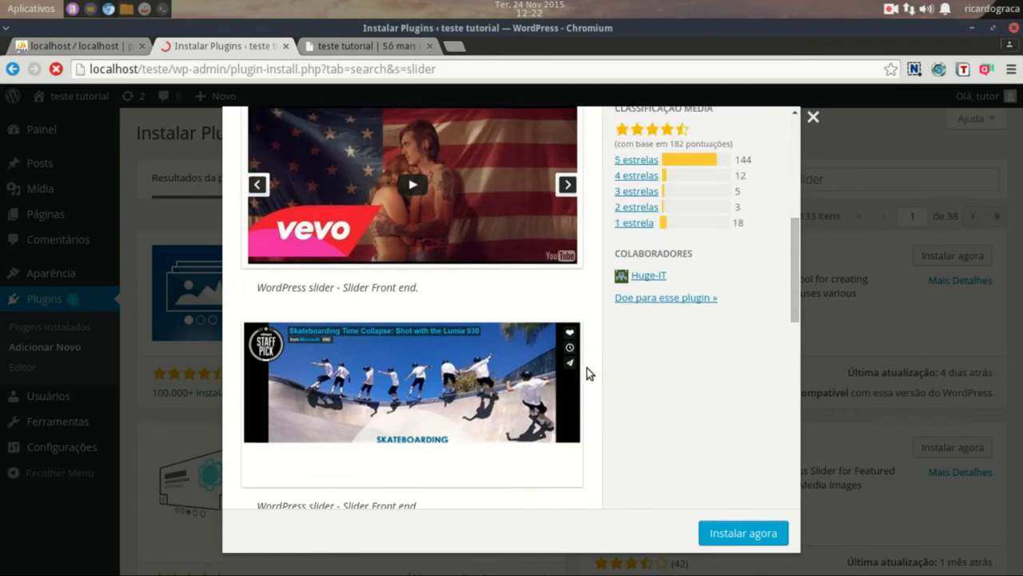